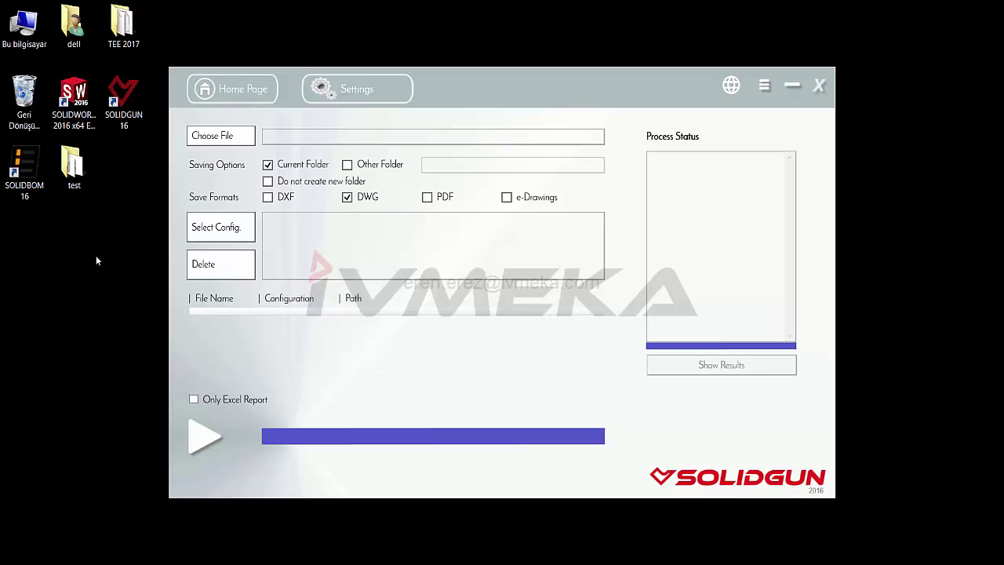
Open the DP 002 Montaj__12032017_1848 output folder inside the desktop's test folder
{"action": "double_click", "coordinate": [74, 179]}
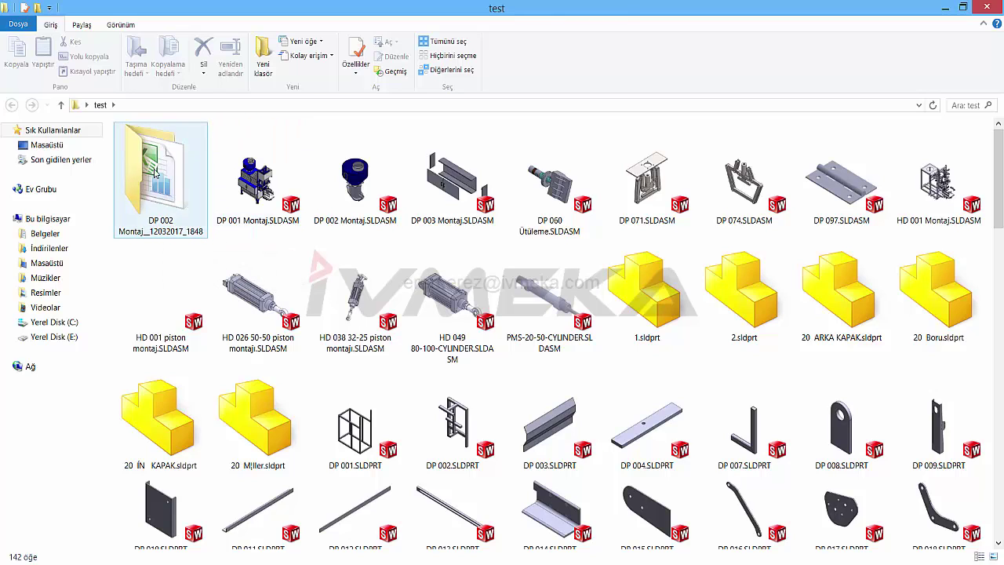
{"action": "double_click", "coordinate": [179, 196]}
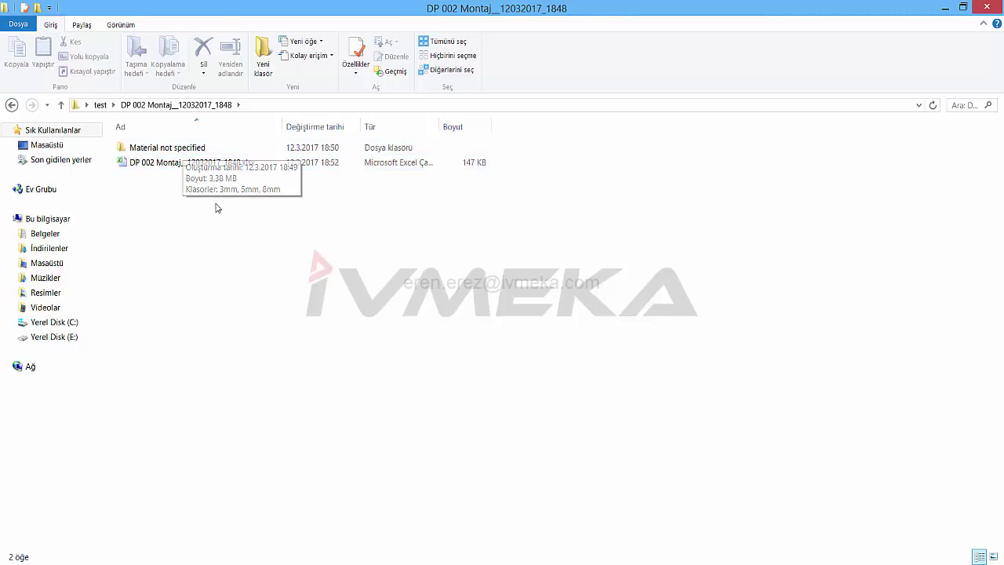
{"action": "left_click", "coordinate": [192, 171]}
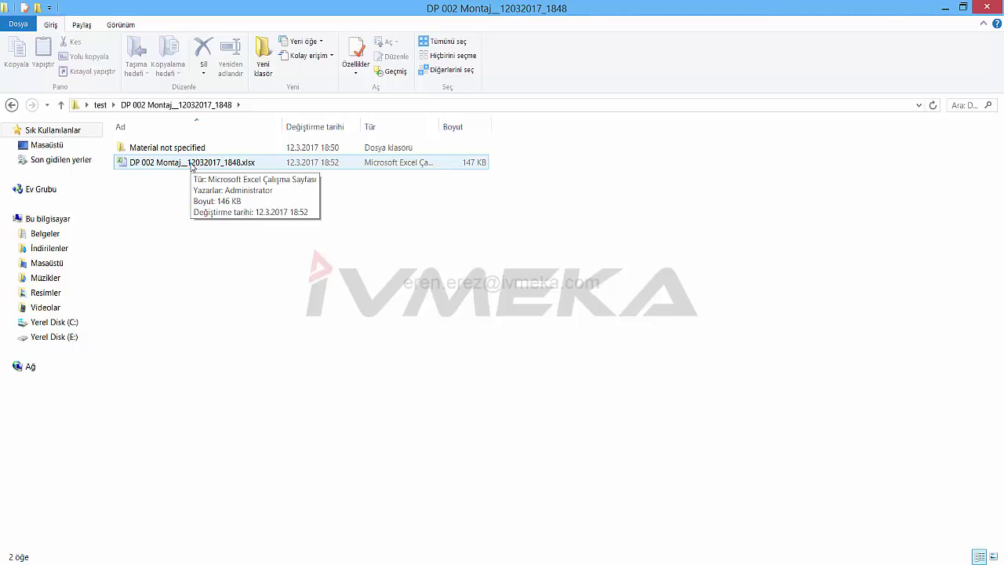
{"action": "left_click", "coordinate": [176, 153]}
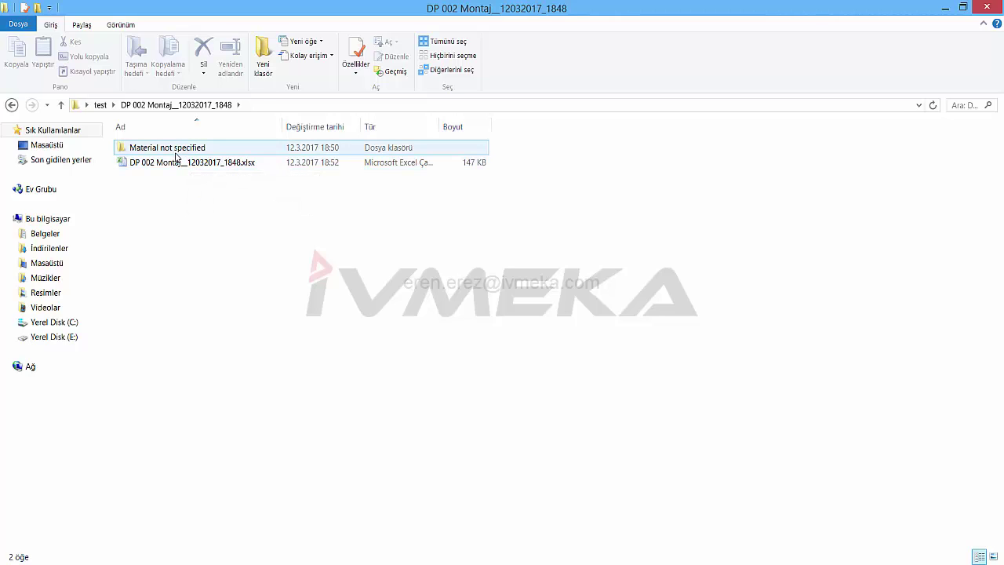
Open the 3mm subfolder of Material not specified and view its DWG files with the name column widened
{"action": "double_click", "coordinate": [177, 156]}
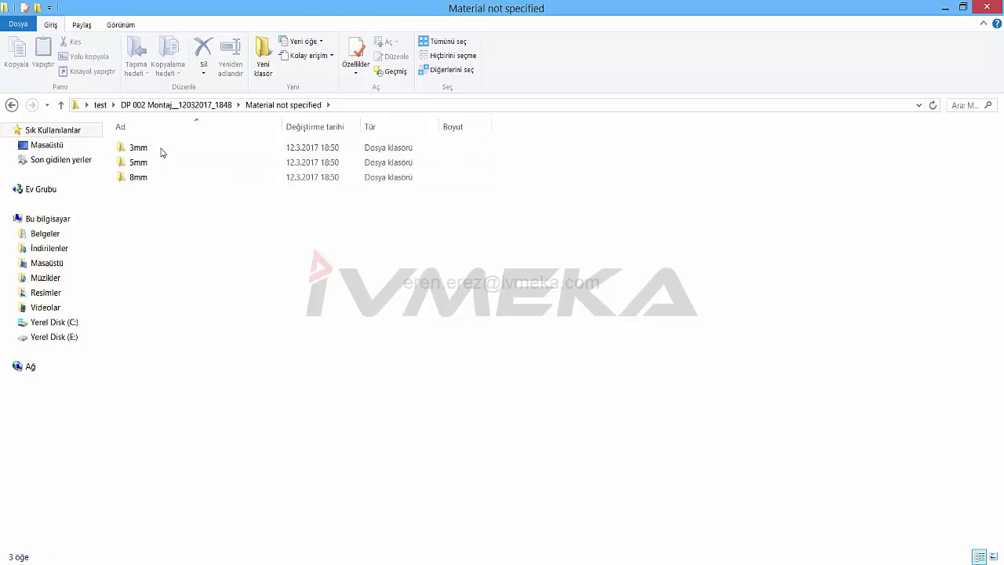
{"action": "double_click", "coordinate": [162, 150]}
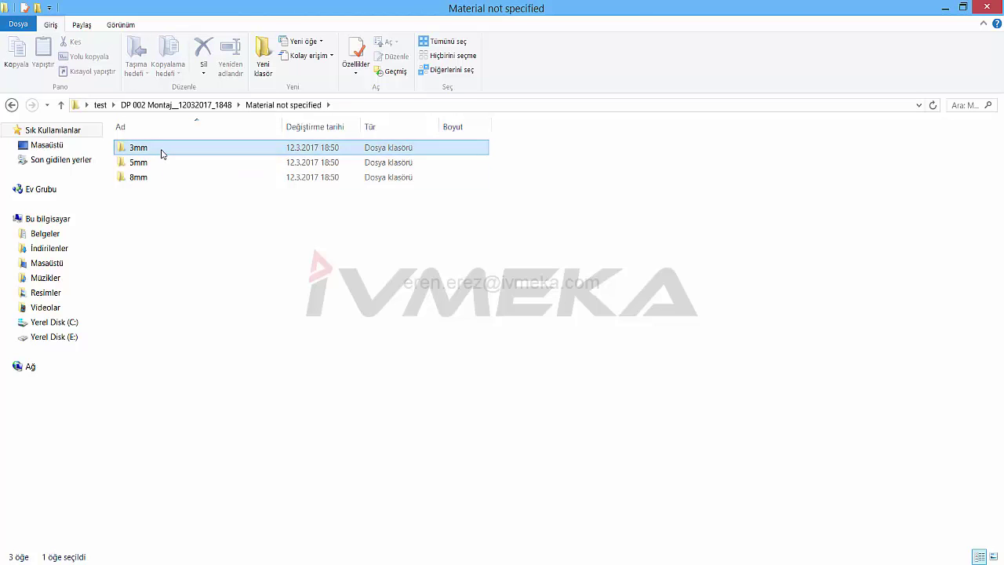
{"action": "double_click", "coordinate": [281, 127]}
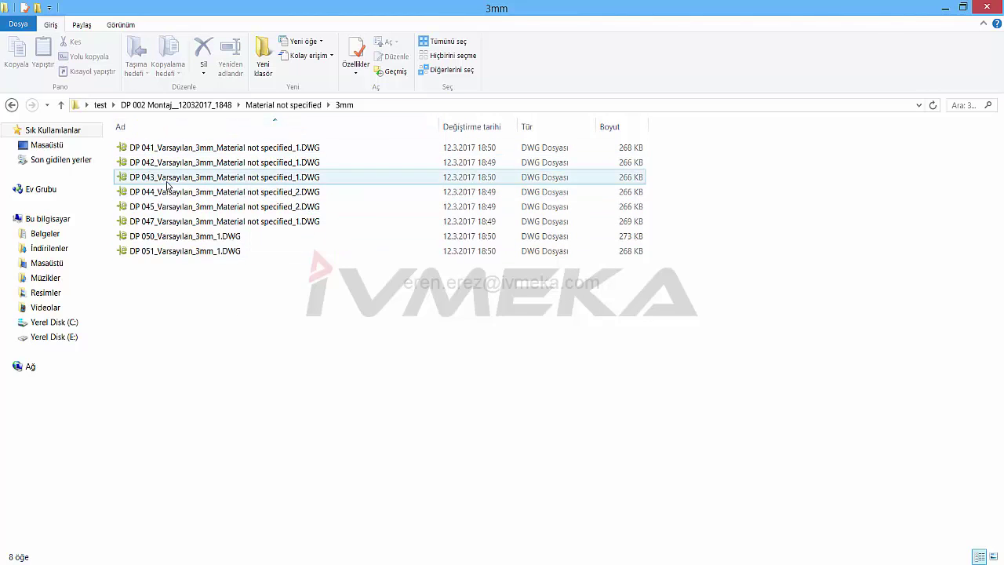
{"action": "left_click", "coordinate": [190, 221]}
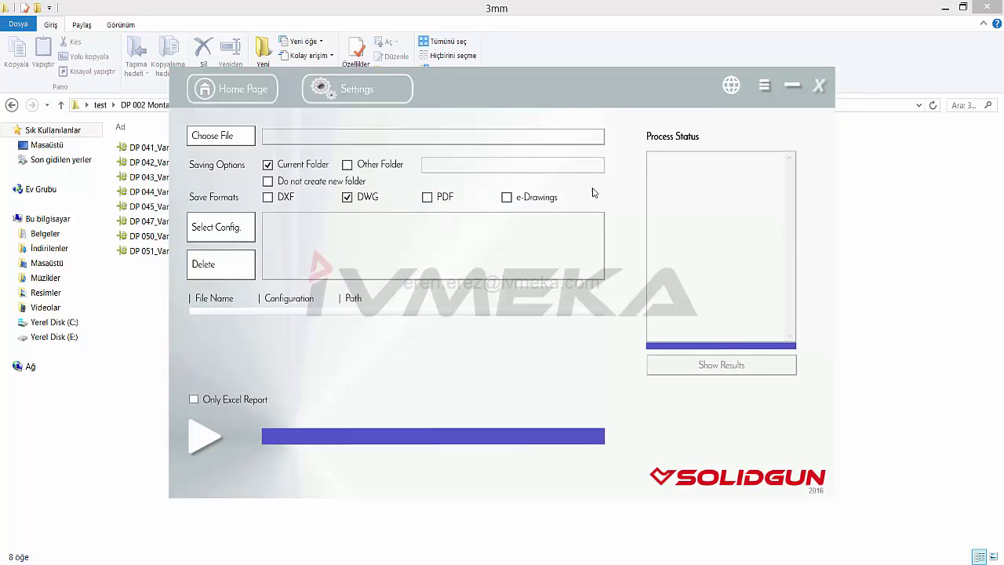
{"action": "left_click", "coordinate": [789, 86]}
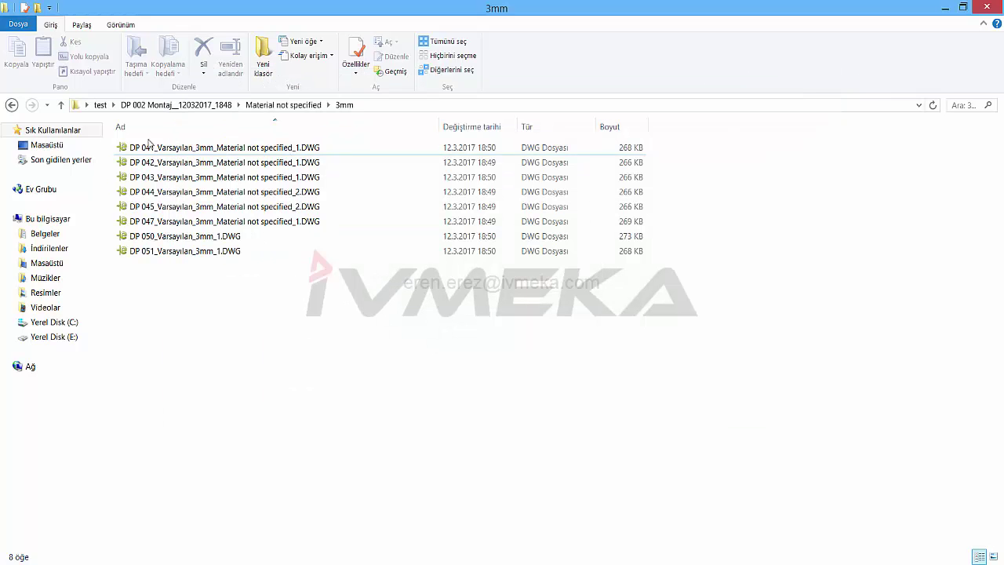
Return to the DP 002 Montaj output folder, open its Excel report and dismiss the Office activation wizard
{"action": "left_click", "coordinate": [11, 105]}
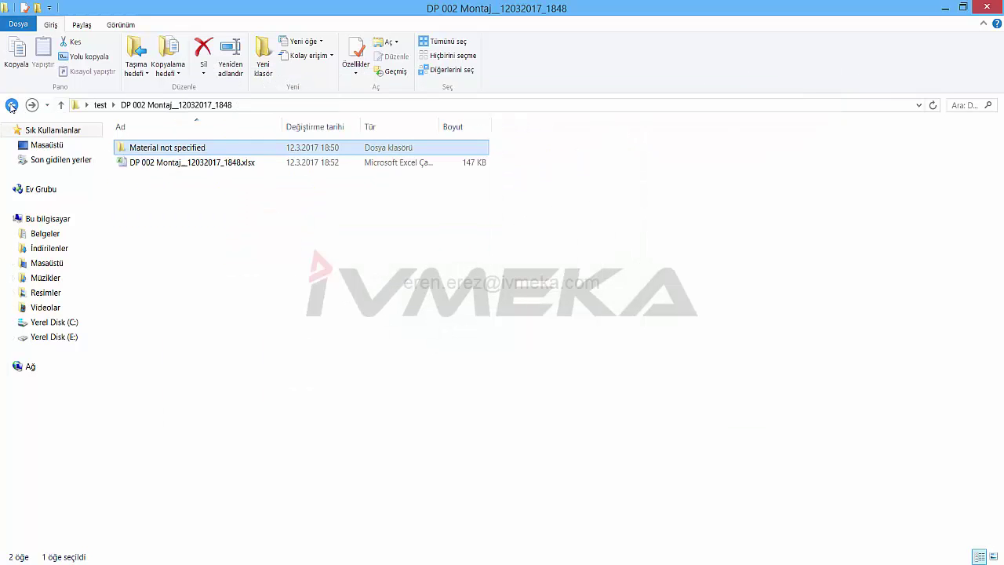
{"action": "left_click", "coordinate": [192, 192]}
{"action": "double_click", "coordinate": [185, 164]}
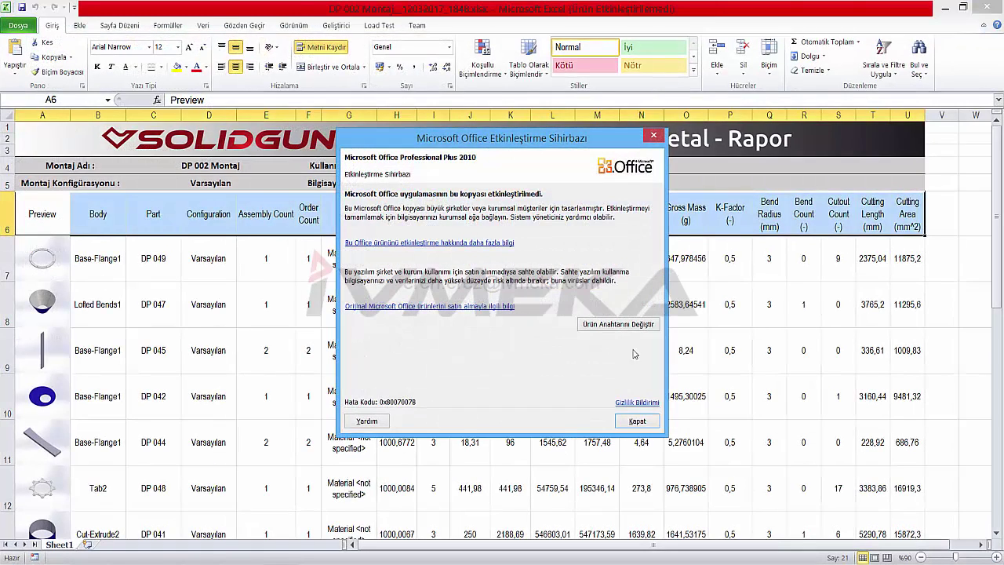
{"action": "left_click", "coordinate": [638, 418]}
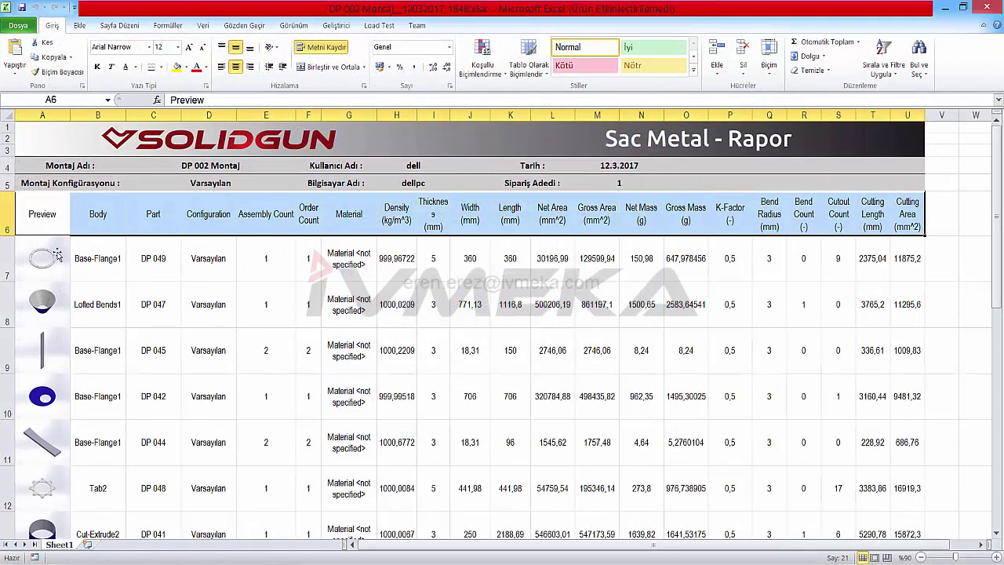
Examine the report's Body, Part, Configuration, Assembly Count, Material, Thickness and Width columns for the first parts
{"action": "left_click", "coordinate": [128, 302]}
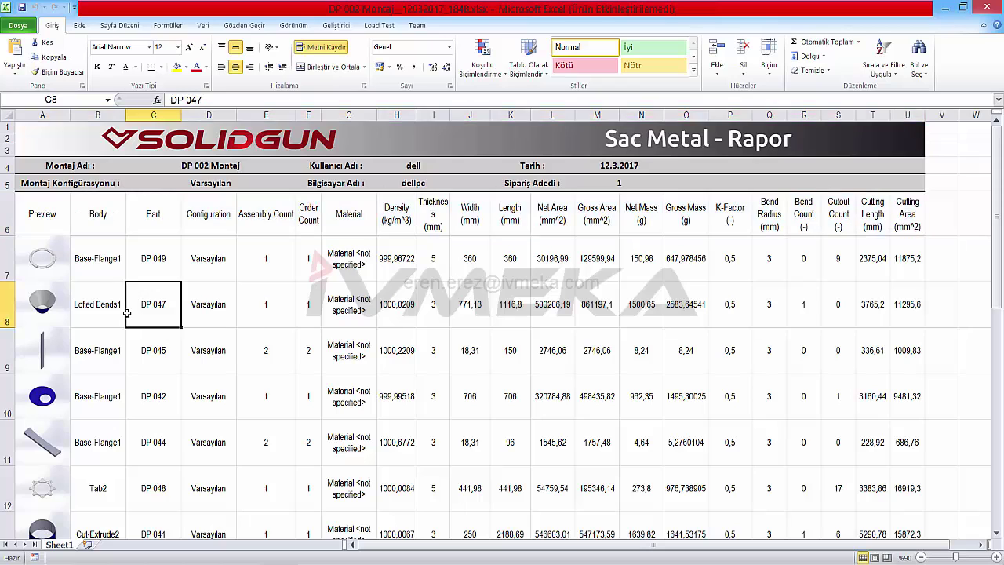
{"action": "left_click", "coordinate": [105, 262]}
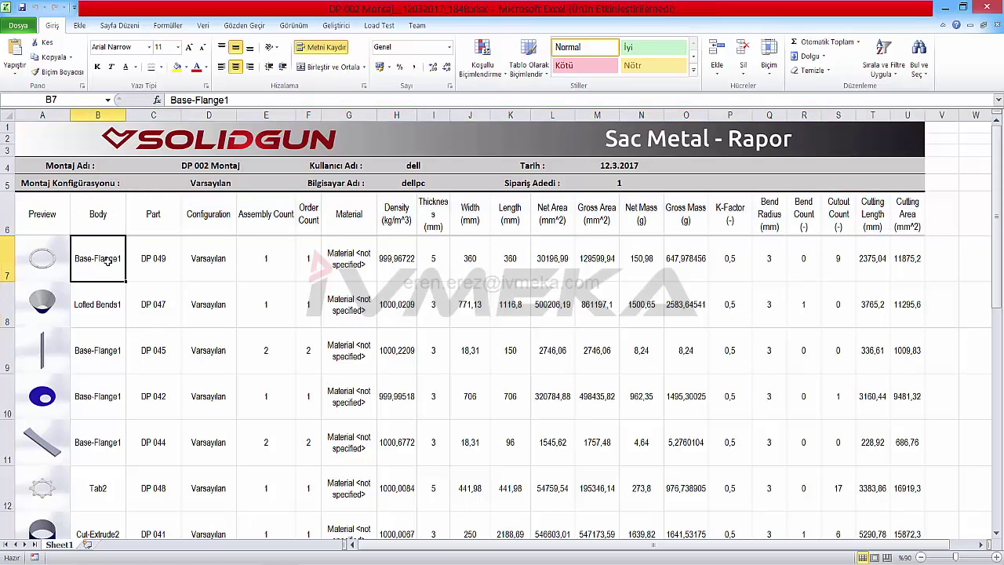
{"action": "left_click", "coordinate": [164, 260]}
{"action": "left_click", "coordinate": [201, 267]}
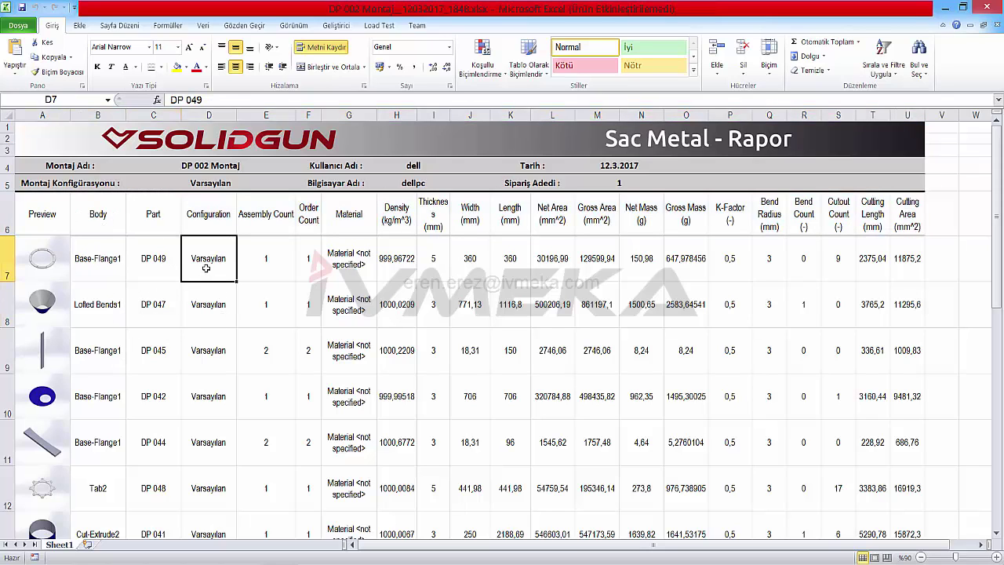
{"action": "left_click", "coordinate": [276, 270]}
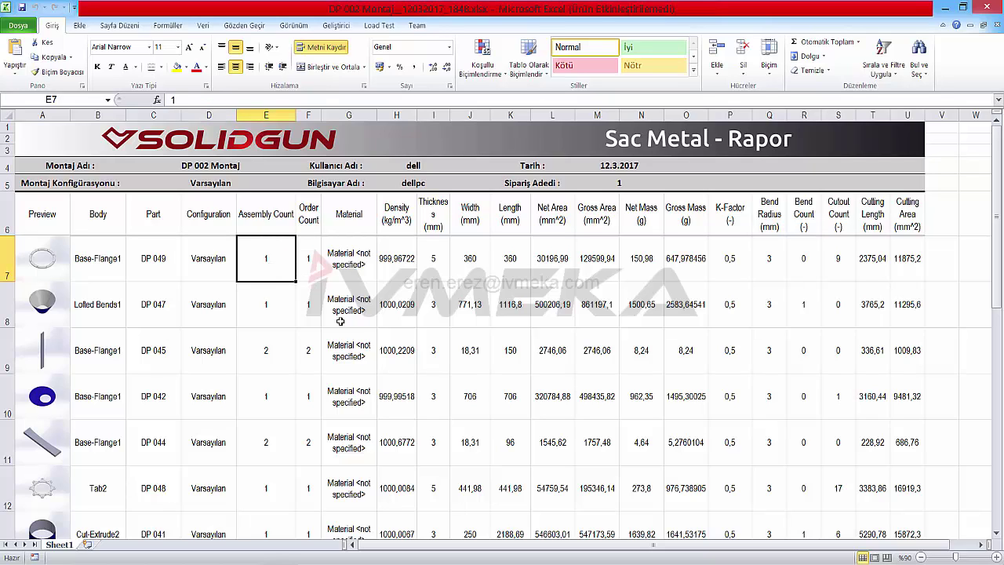
{"action": "left_click", "coordinate": [359, 274]}
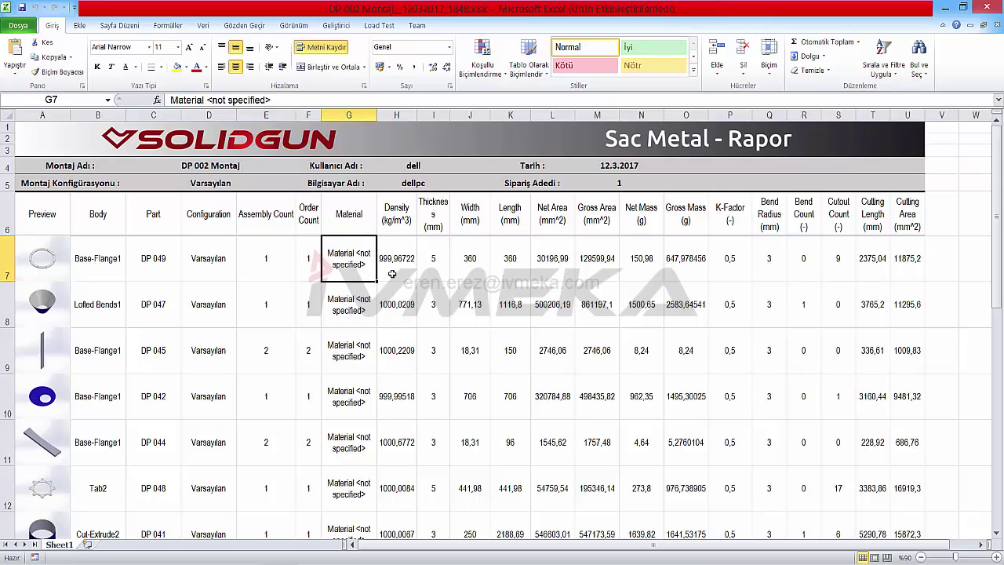
{"action": "left_click", "coordinate": [436, 262]}
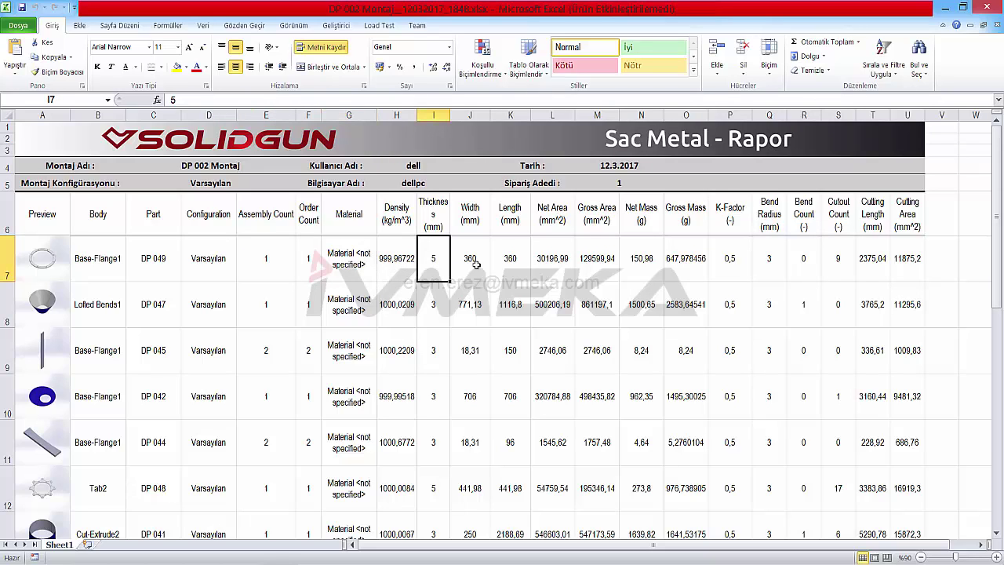
{"action": "left_click", "coordinate": [483, 318]}
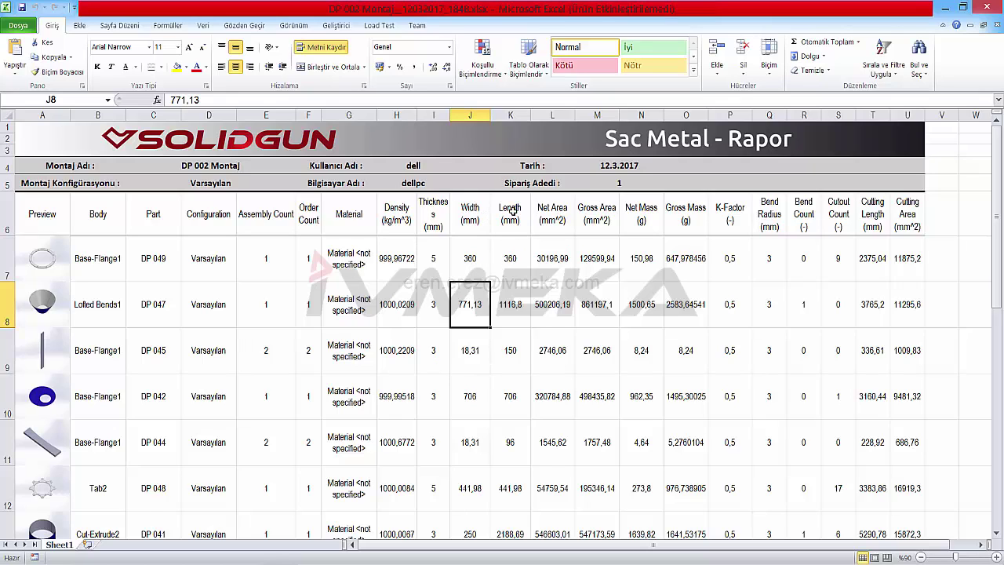
Examine the report's Net Area, Gross Area, K-Factor, Bend Radius, Bend Count and Cutting Length columns
{"action": "left_click", "coordinate": [534, 332]}
{"action": "left_click", "coordinate": [563, 223]}
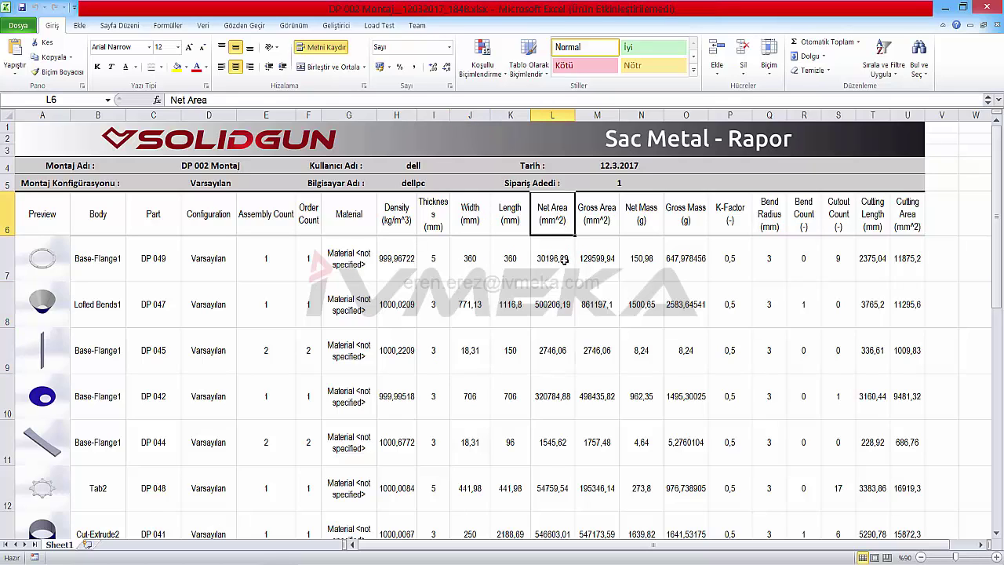
{"action": "left_click", "coordinate": [565, 261]}
{"action": "left_click", "coordinate": [594, 225]}
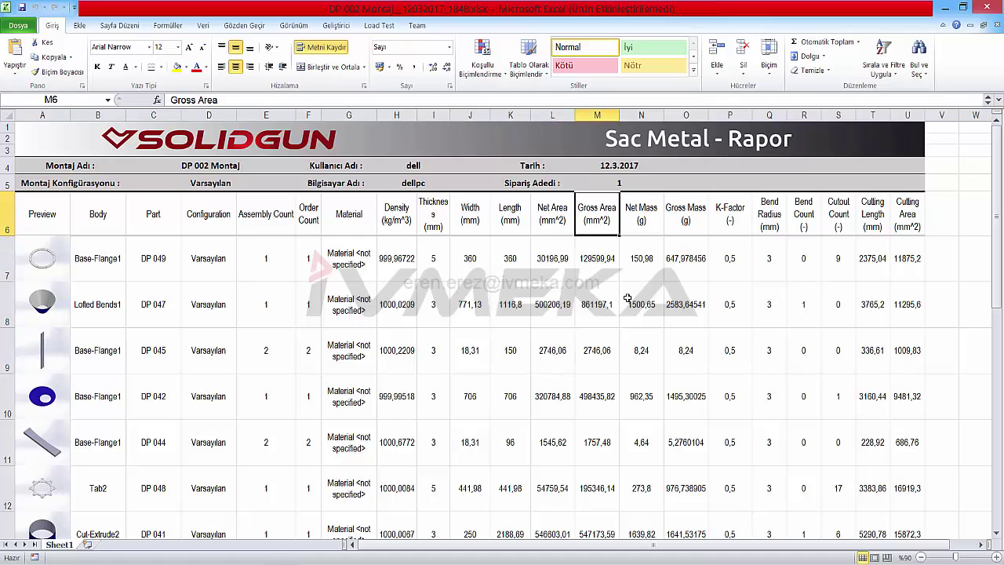
{"action": "left_click", "coordinate": [732, 268]}
{"action": "left_click", "coordinate": [773, 265]}
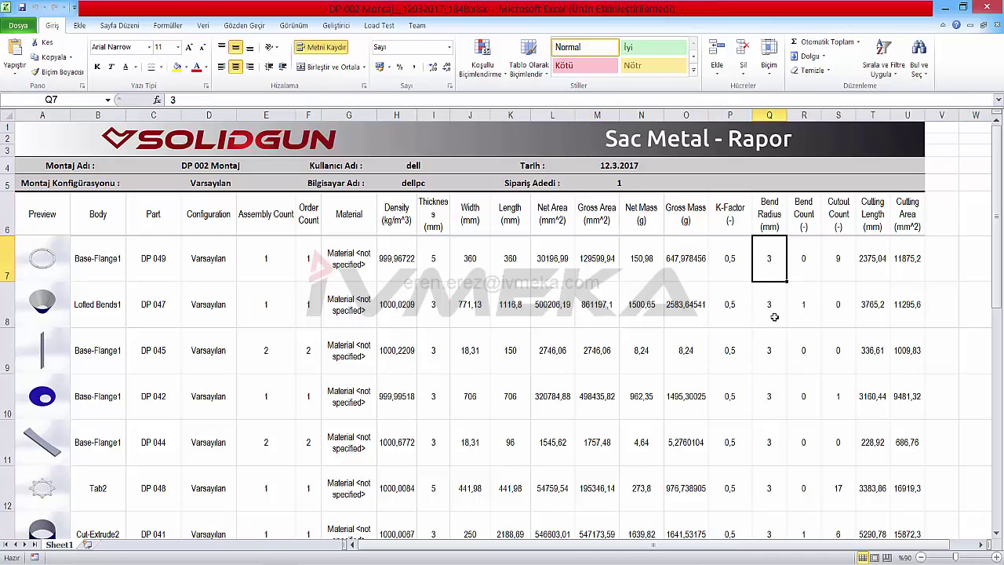
{"action": "left_click", "coordinate": [808, 268]}
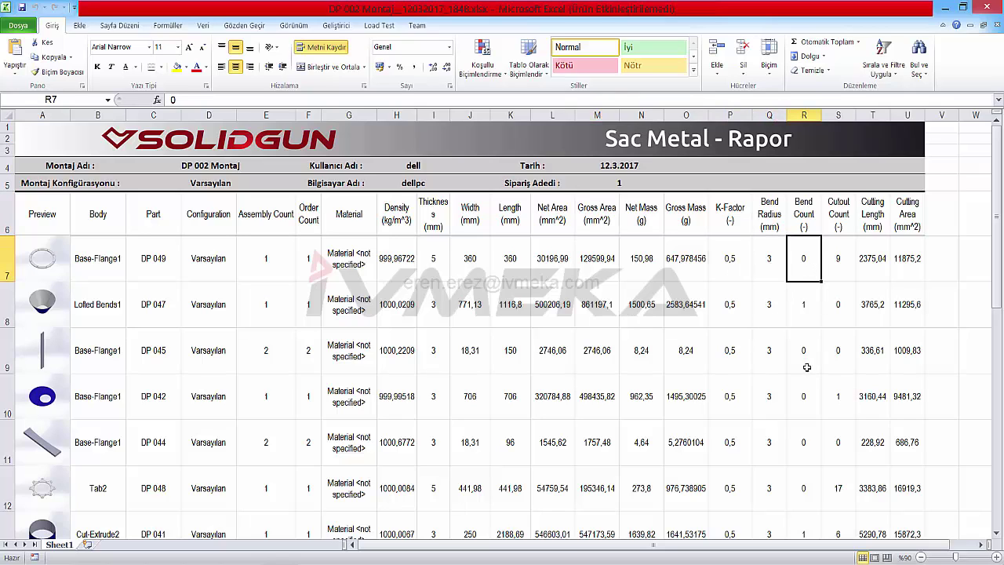
{"action": "left_click", "coordinate": [880, 227]}
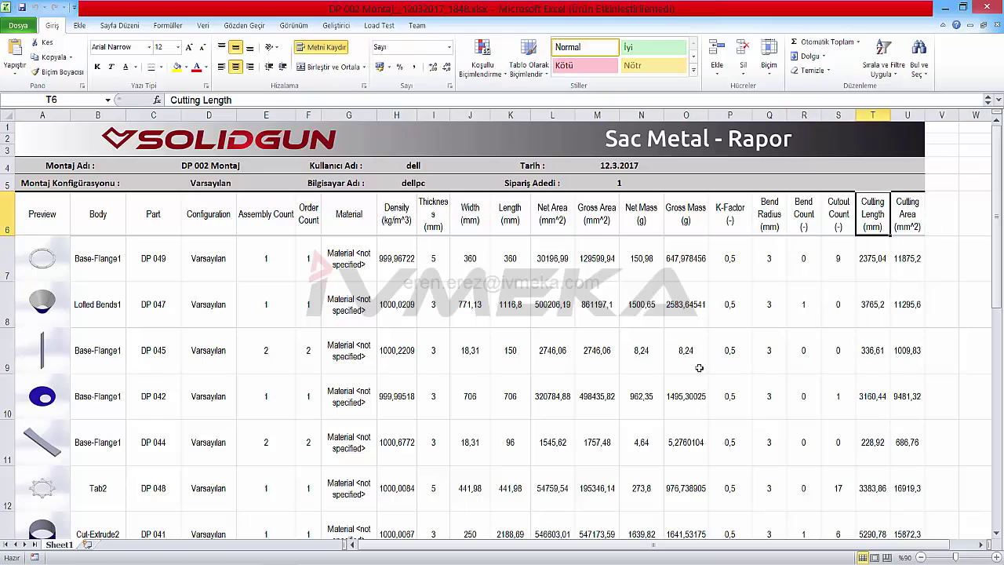
Review the remaining part rows down to the note at the end of the report, and close the workbook
{"action": "scroll", "coordinate": [465, 366], "scroll_direction": "down", "scroll_amount": 7}
{"action": "scroll", "coordinate": [390, 331], "scroll_direction": "up", "scroll_amount": 4}
{"action": "scroll", "coordinate": [389, 332], "scroll_direction": "down", "scroll_amount": 1}
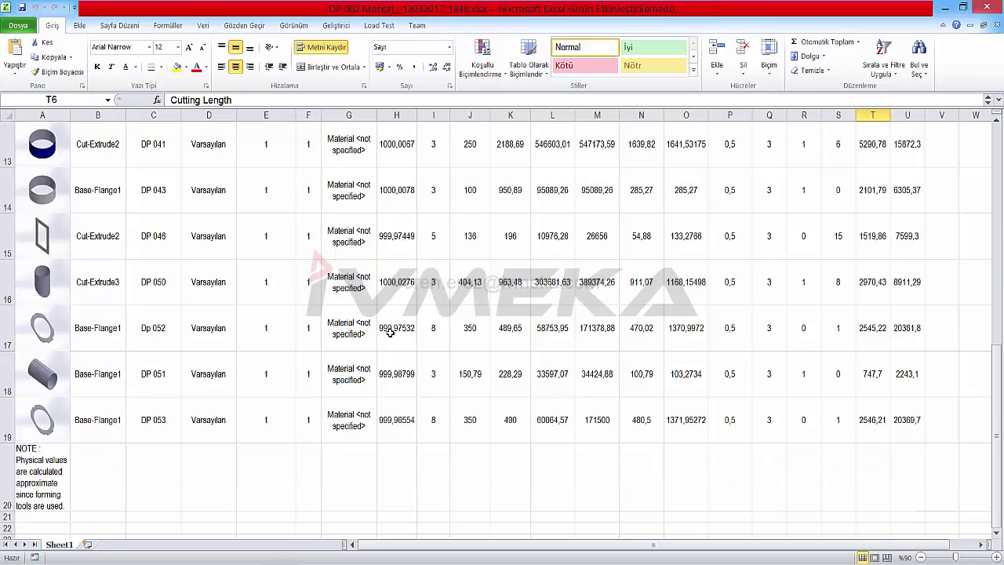
{"action": "scroll", "coordinate": [389, 332], "scroll_direction": "down", "scroll_amount": 1}
{"action": "scroll", "coordinate": [388, 333], "scroll_direction": "up", "scroll_amount": 5}
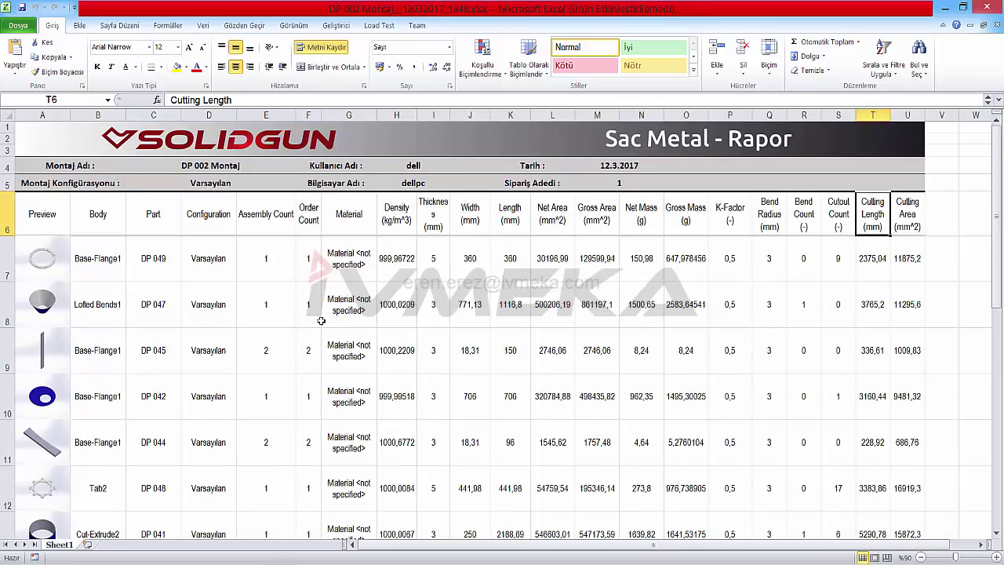
{"action": "scroll", "coordinate": [302, 308], "scroll_direction": "down", "scroll_amount": 2}
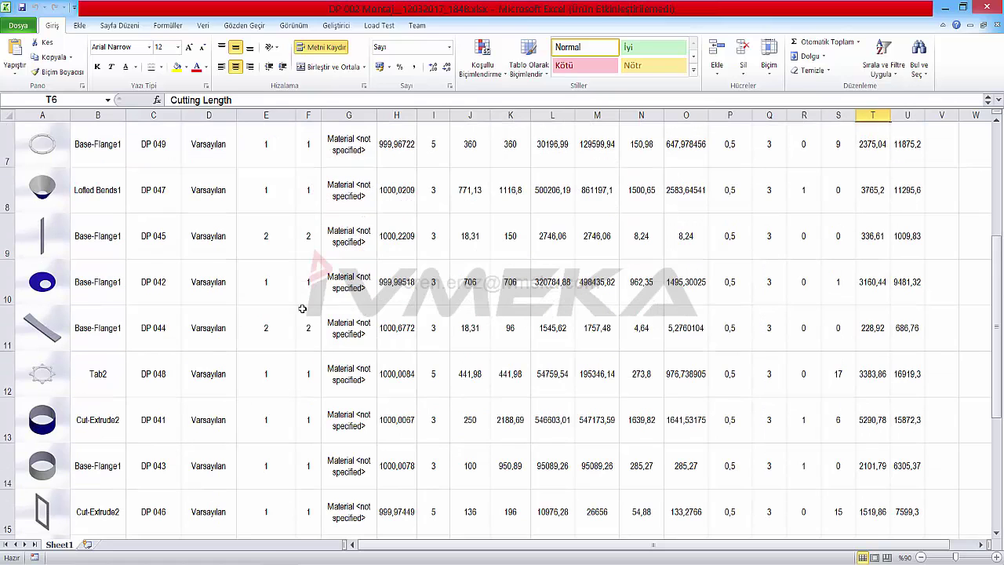
{"action": "left_click", "coordinate": [997, 9]}
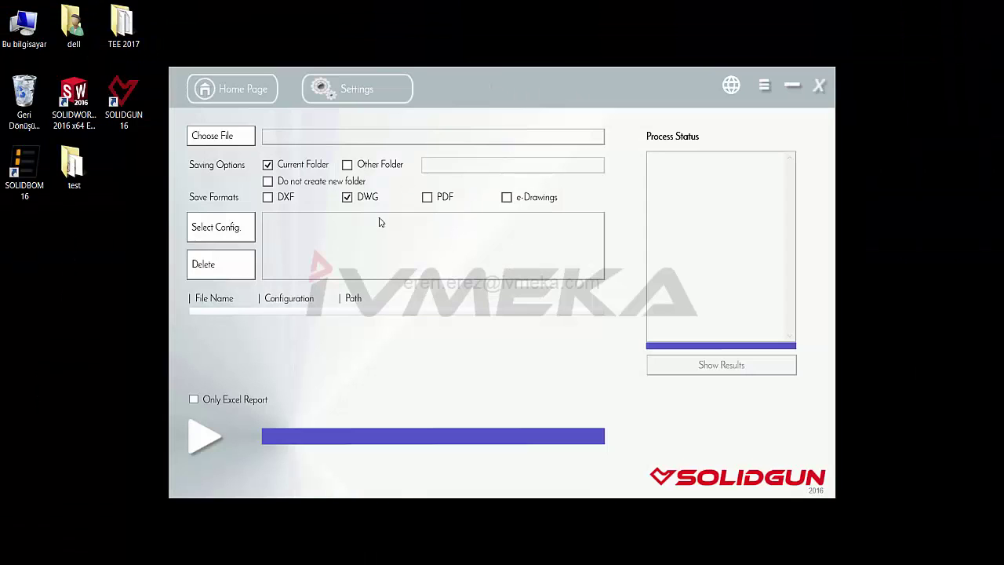
Review SolidGun's settings by unlocking them for editing, save them without altering any option, and return to the home page
{"action": "left_click", "coordinate": [240, 104]}
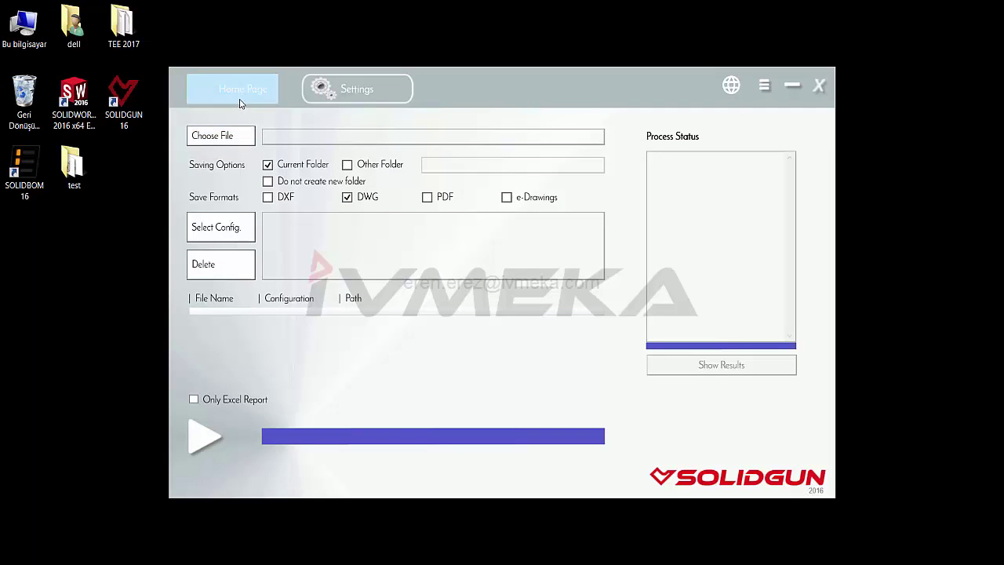
{"action": "left_click", "coordinate": [336, 94]}
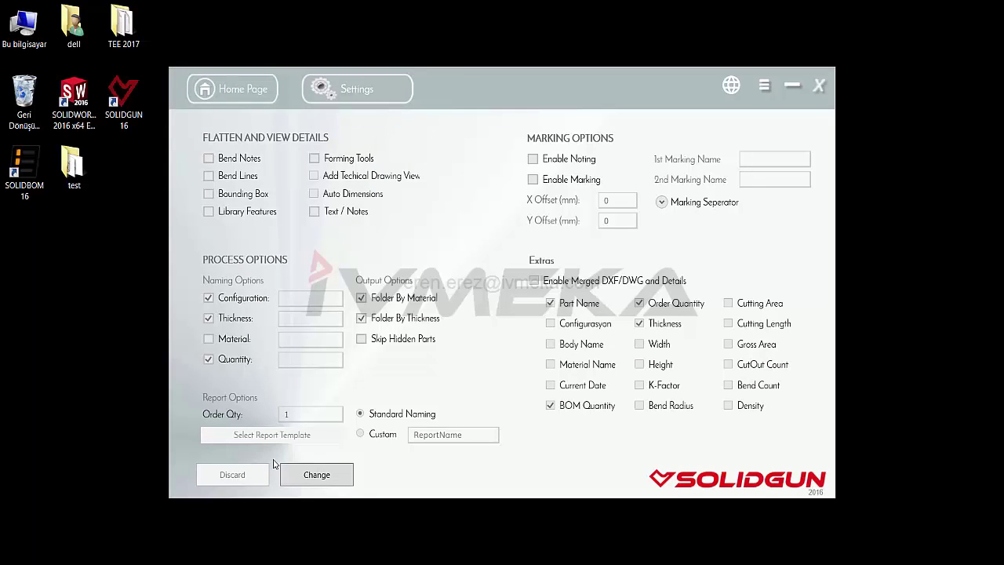
{"action": "left_click", "coordinate": [321, 480]}
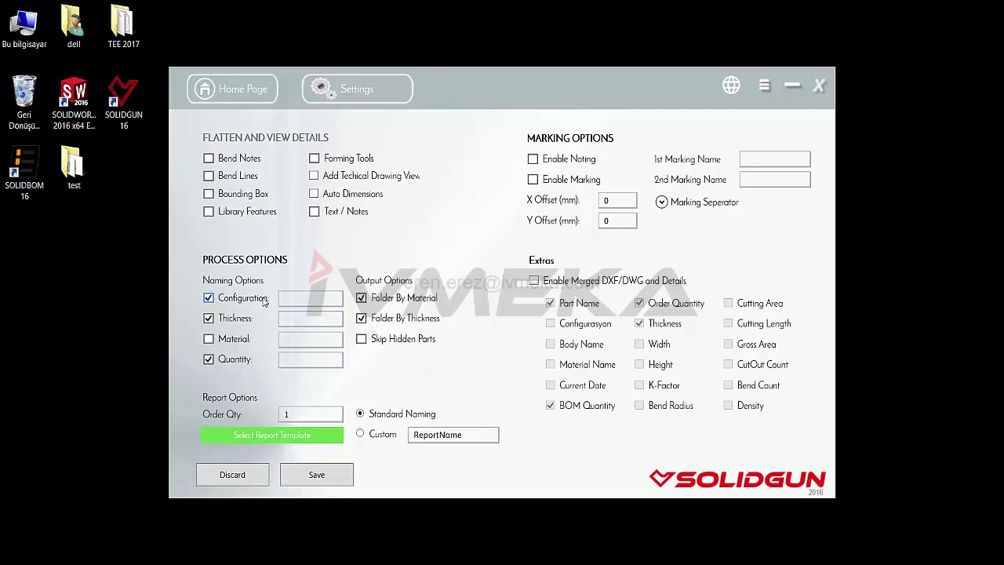
{"action": "left_click", "coordinate": [317, 475]}
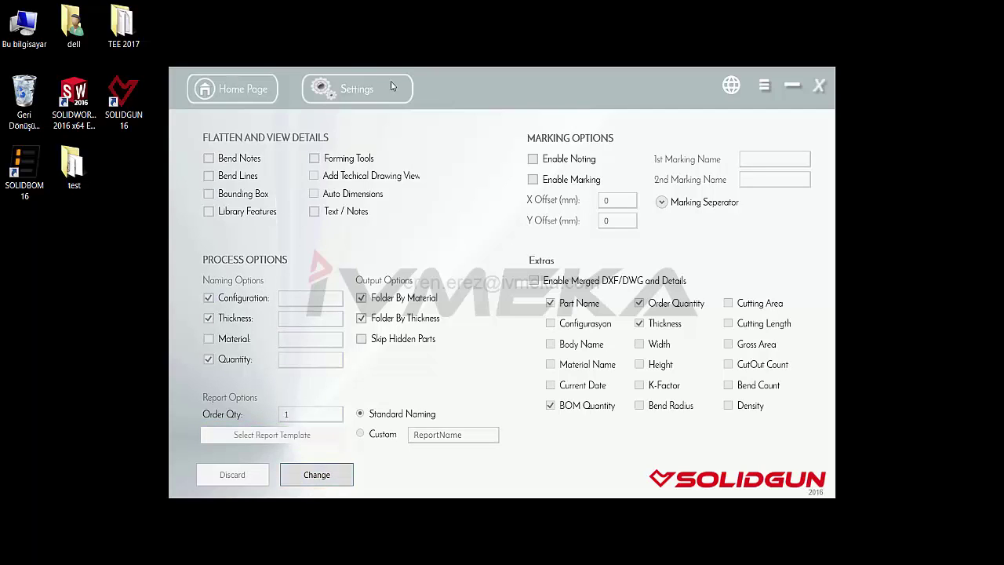
{"action": "left_click", "coordinate": [251, 91]}
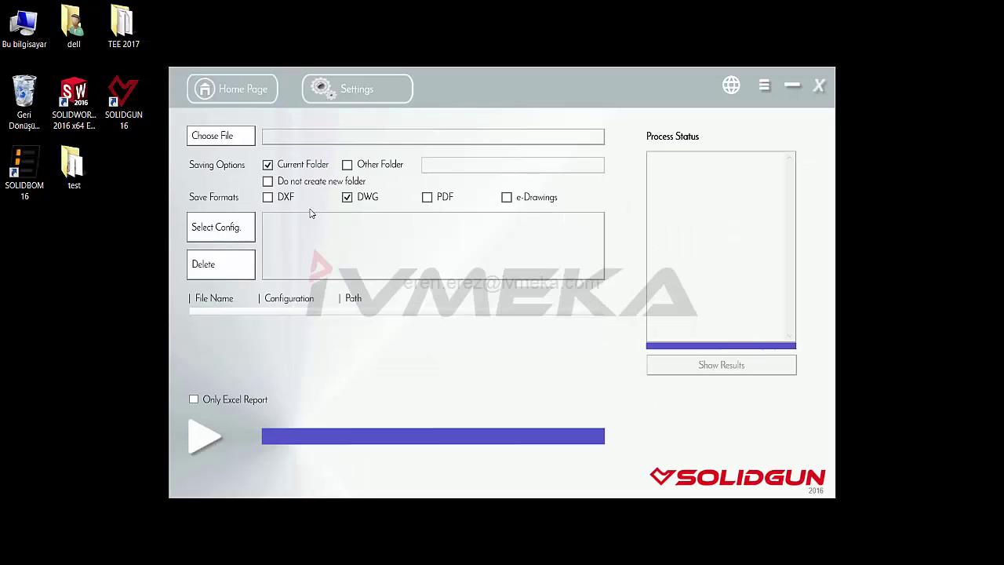
Browse for an input file of the Assembly File (*.sldasm) type and open the test folder on the desktop
{"action": "left_click", "coordinate": [232, 143]}
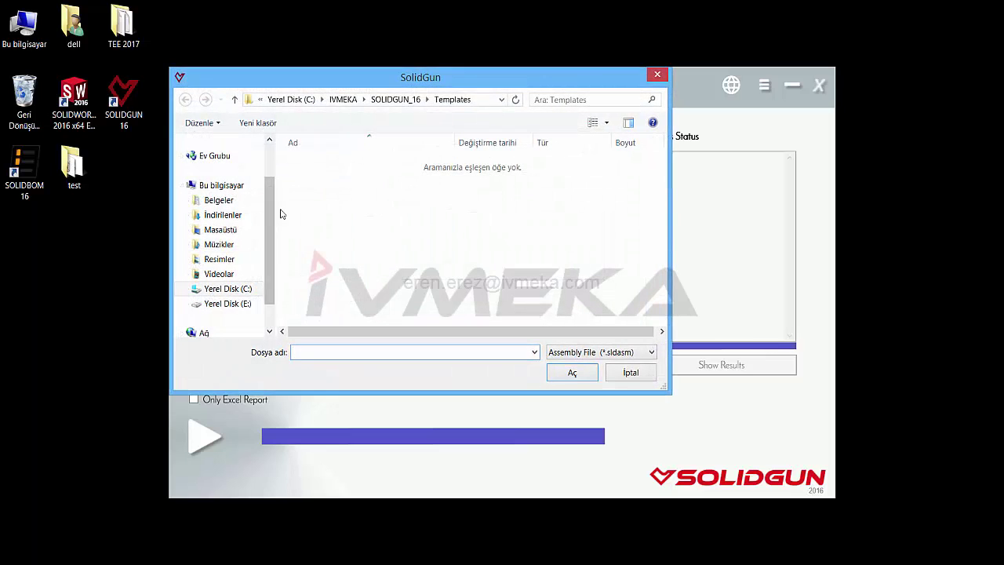
{"action": "left_click", "coordinate": [591, 353]}
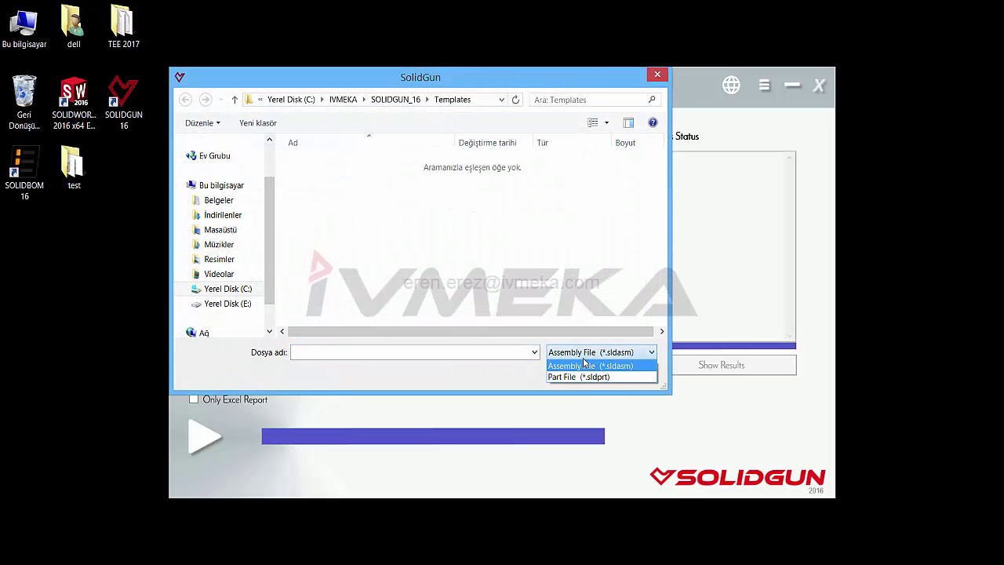
{"action": "left_click", "coordinate": [585, 365]}
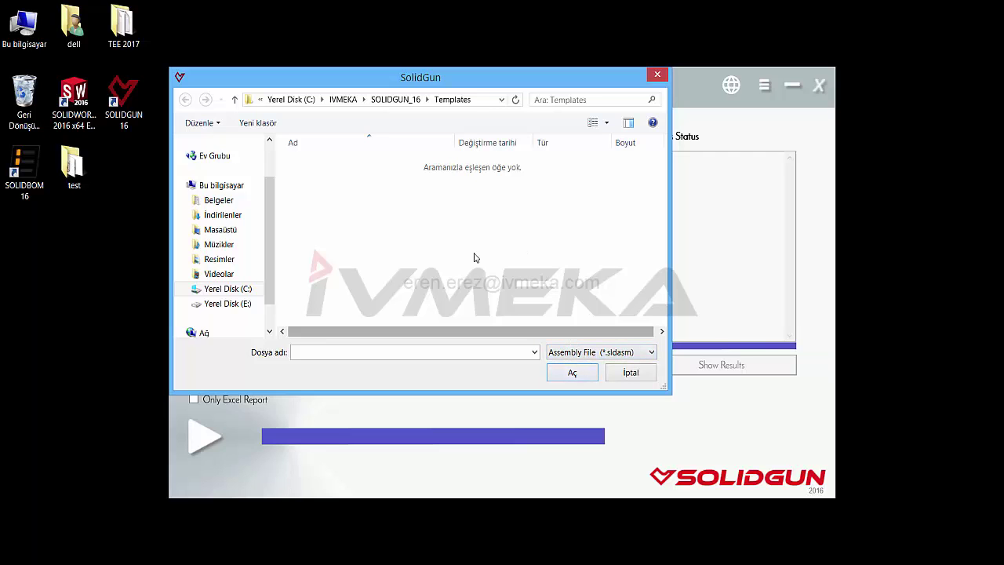
{"action": "scroll", "coordinate": [239, 204], "scroll_direction": "up", "scroll_amount": 2}
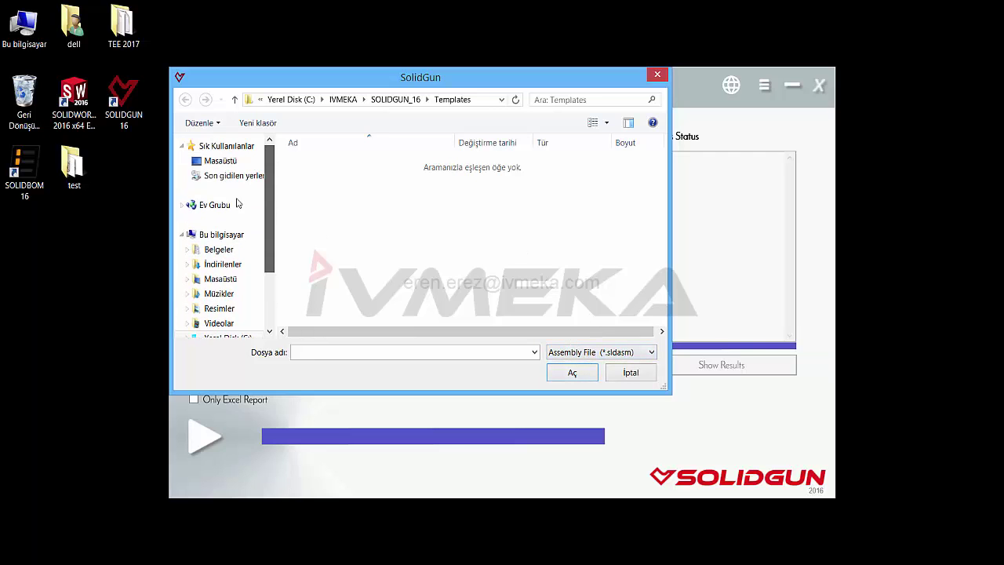
{"action": "left_click", "coordinate": [220, 160]}
{"action": "left_click", "coordinate": [392, 283]}
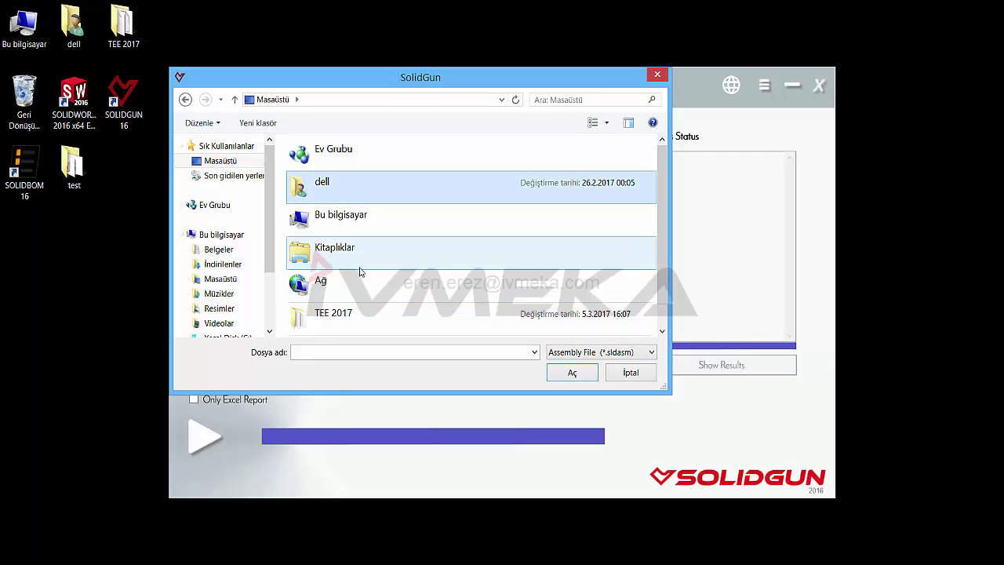
{"action": "scroll", "coordinate": [363, 269], "scroll_direction": "down", "scroll_amount": 1}
{"action": "double_click", "coordinate": [352, 318]}
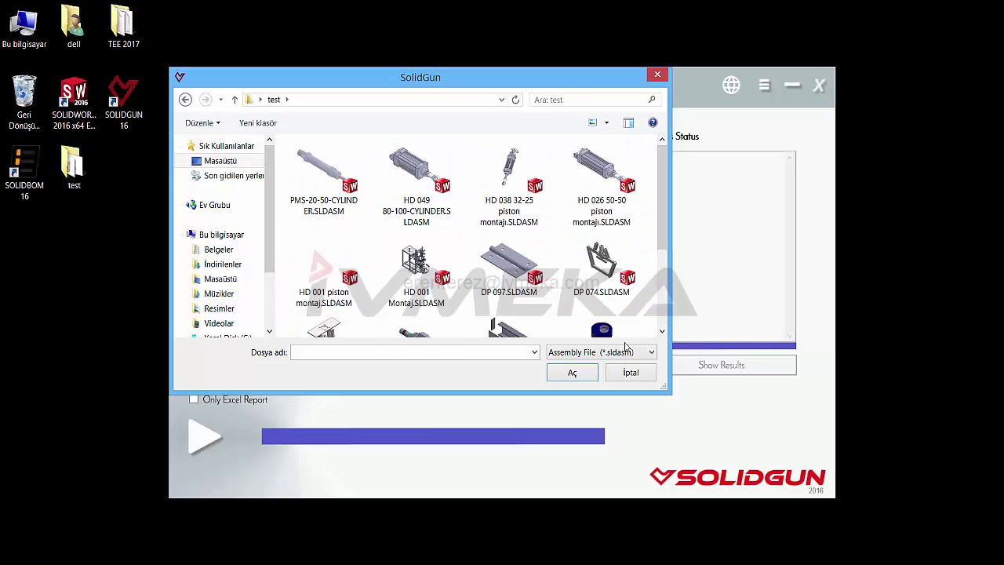
Choose DP 002 Montaj.SLDASM from the test folder as the assembly to process
{"action": "left_click", "coordinate": [597, 271]}
{"action": "scroll", "coordinate": [593, 310], "scroll_direction": "down", "scroll_amount": 1}
{"action": "left_click", "coordinate": [592, 314]}
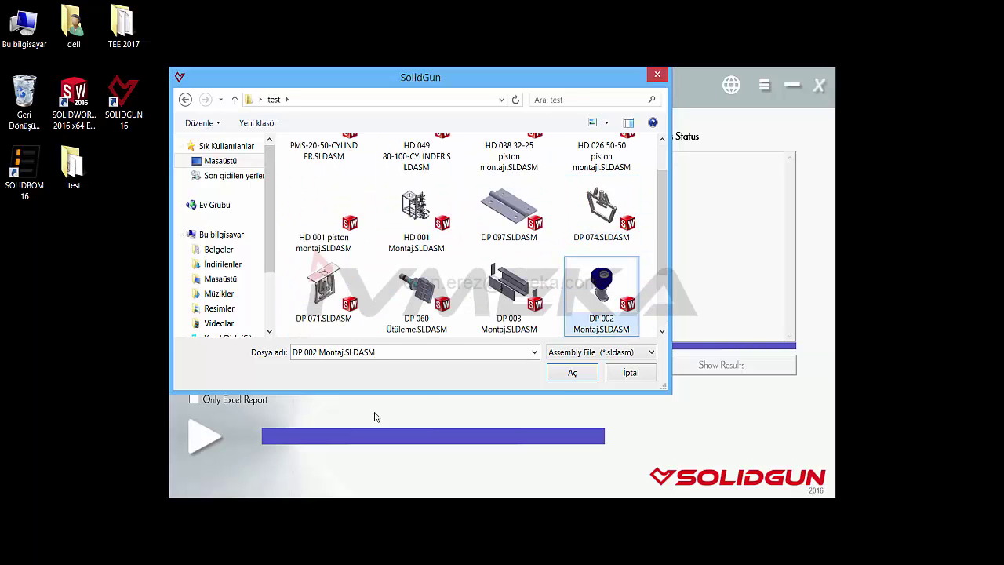
{"action": "left_click", "coordinate": [570, 374]}
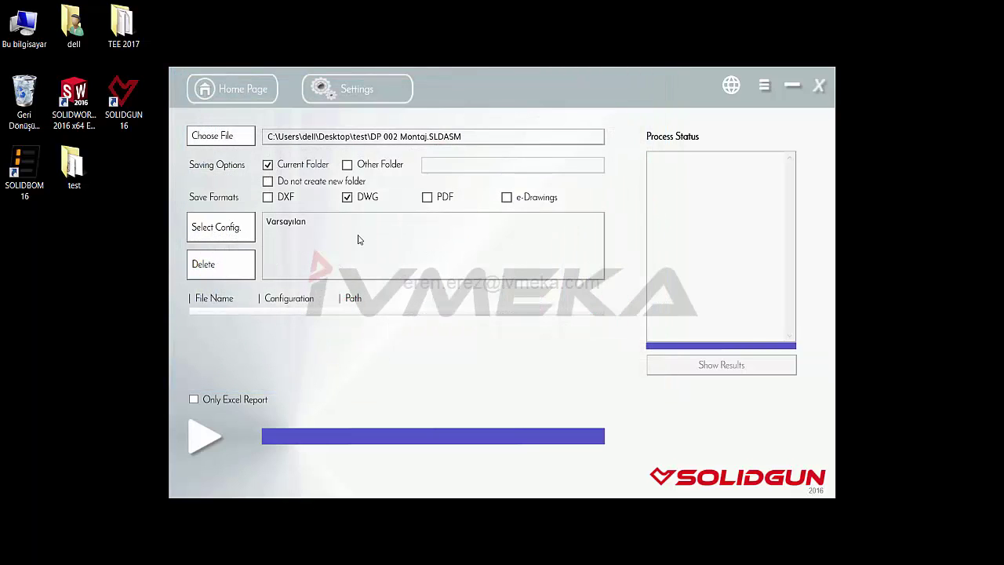
Add the assembly's Varsayılan configuration to the process list and start the DWG conversion
{"action": "left_click", "coordinate": [306, 224]}
{"action": "left_click", "coordinate": [225, 234]}
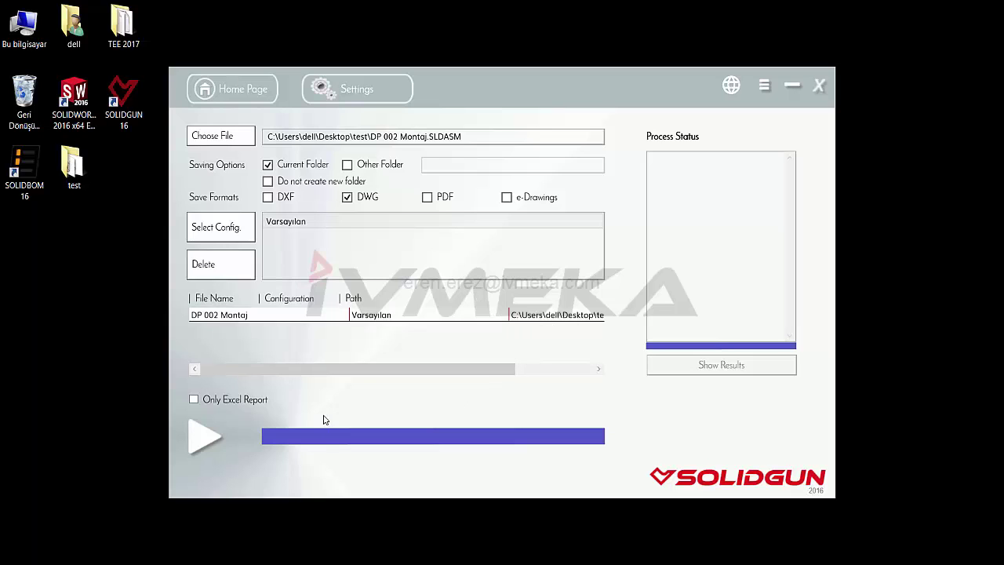
{"action": "left_click", "coordinate": [206, 446]}
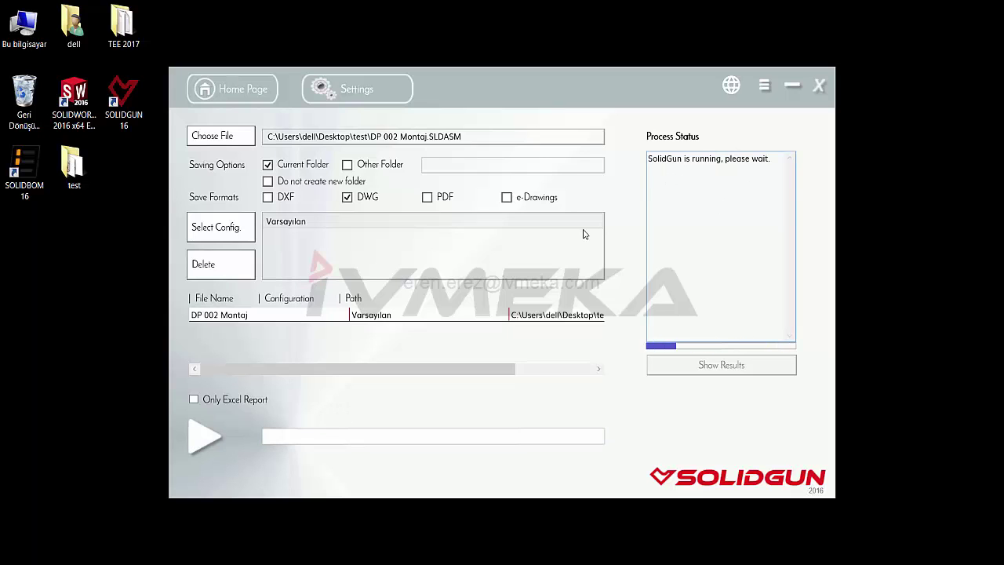
Look over the settings while the conversion runs, check the process status on the home page, and return to the settings
{"action": "left_click", "coordinate": [348, 101]}
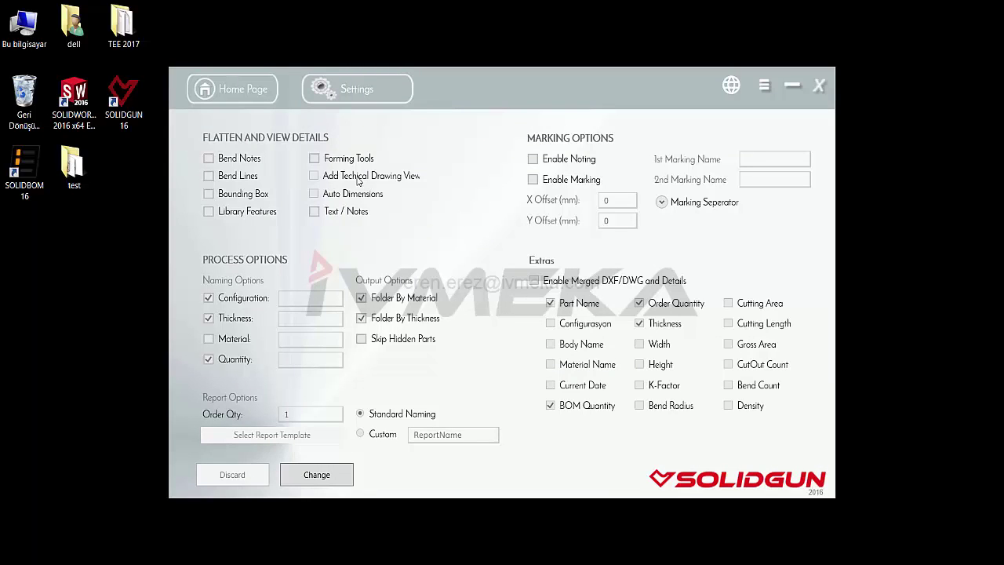
{"action": "left_click", "coordinate": [235, 88]}
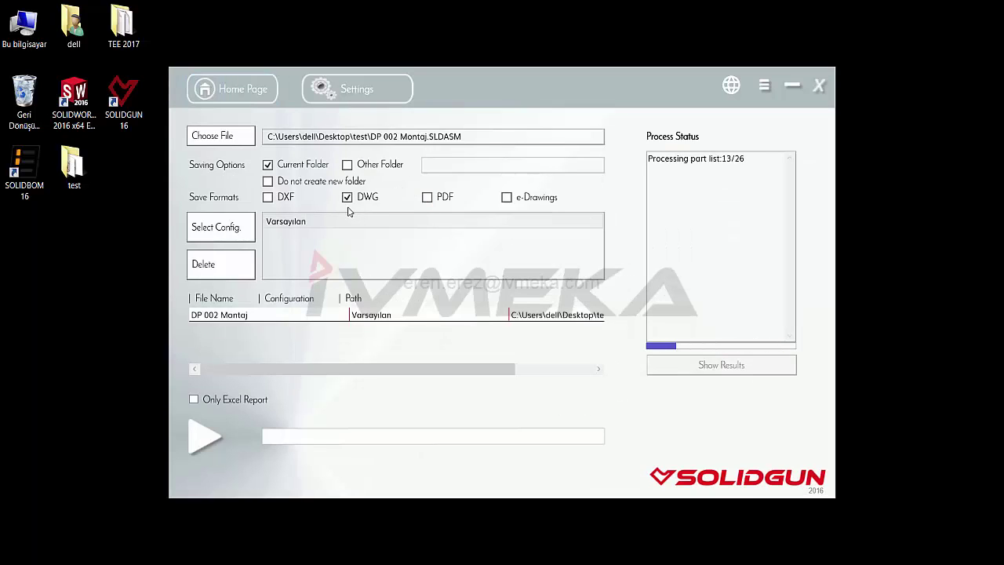
{"action": "left_click", "coordinate": [355, 92]}
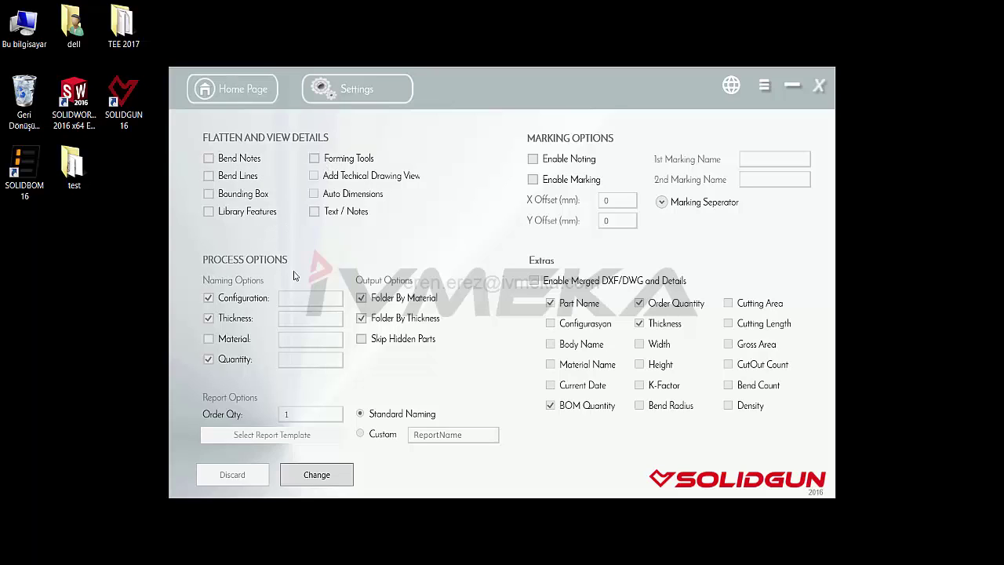
Open the test folder's DP 002 Montaj__12032017_1848 output and go down through Material not specified to the 5mm folder
{"action": "double_click", "coordinate": [91, 161]}
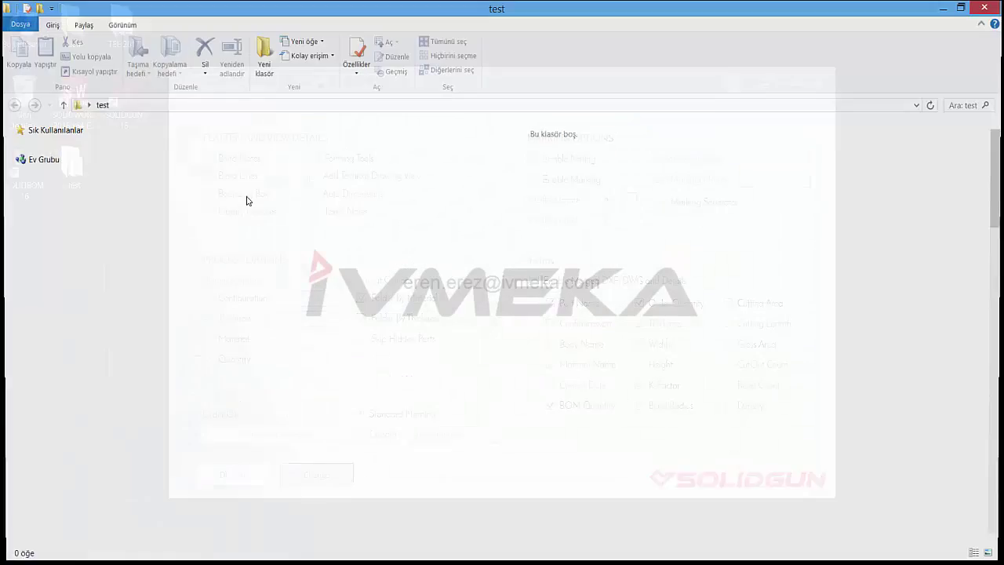
{"action": "double_click", "coordinate": [190, 185]}
{"action": "double_click", "coordinate": [190, 147]}
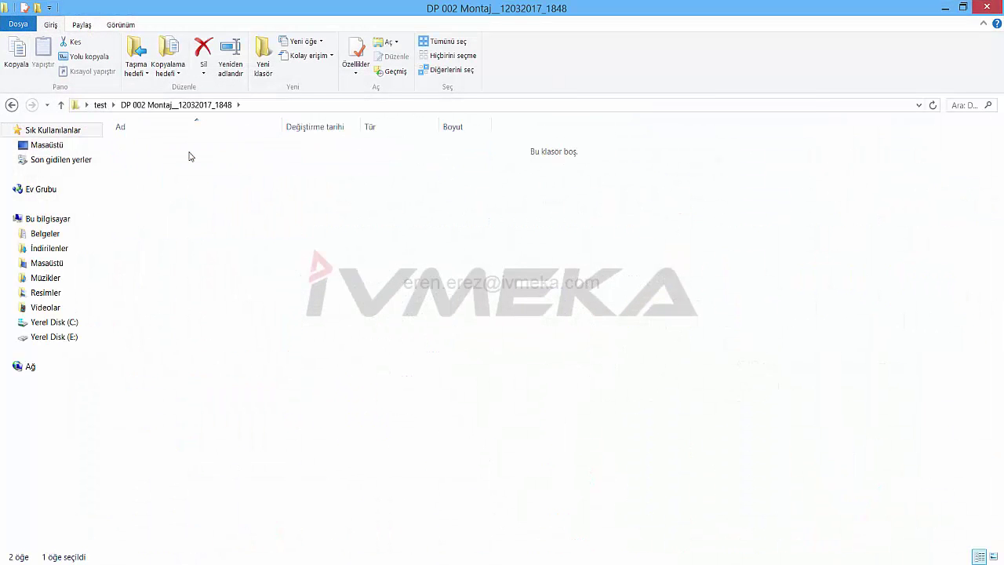
{"action": "double_click", "coordinate": [188, 163]}
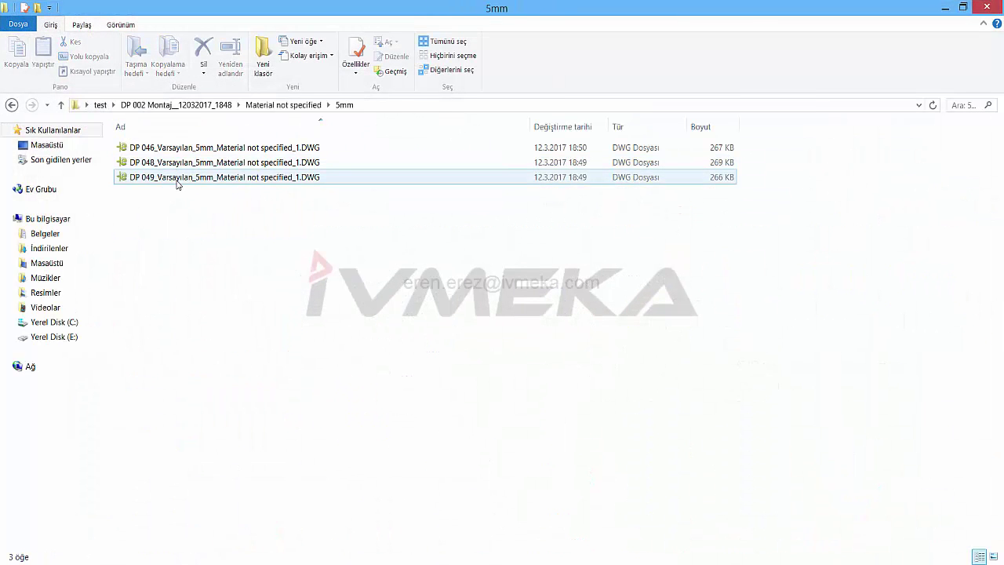
Compare the DWG file names in the 5mm folder with the Configuration, Thickness, Material and Quantity naming options
{"action": "key", "text": "alt+Tab"}
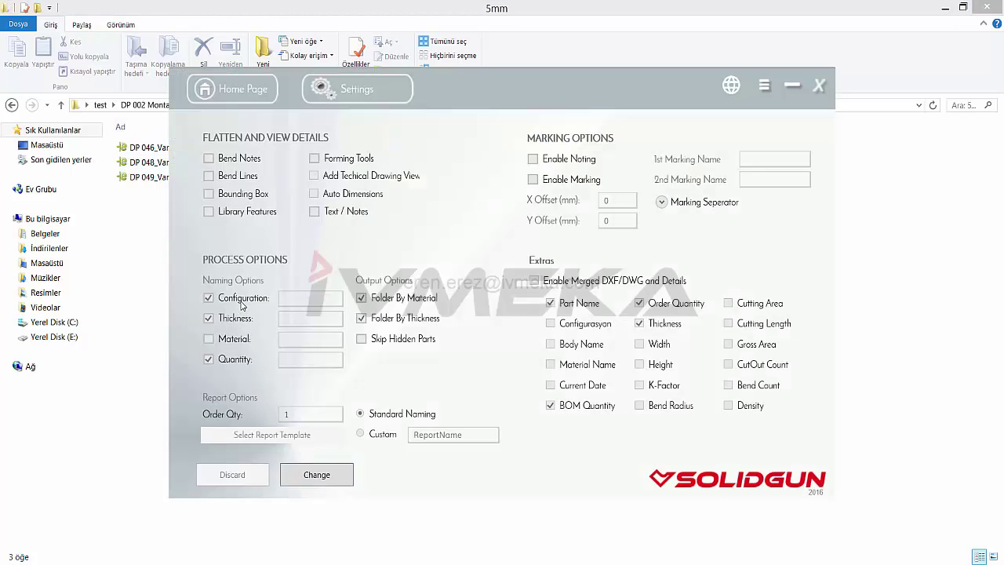
{"action": "left_click", "coordinate": [150, 235]}
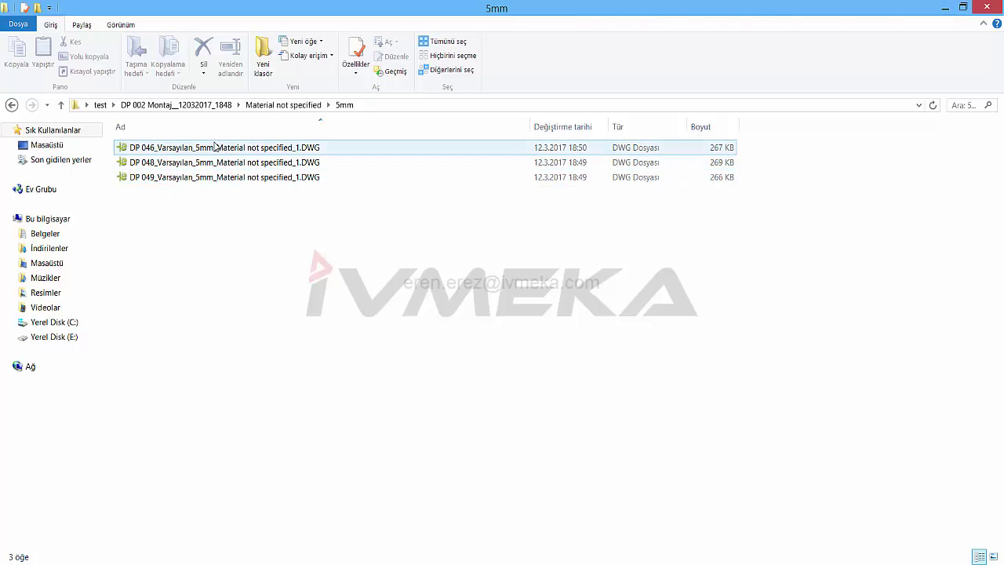
{"action": "key", "text": "alt+Tab"}
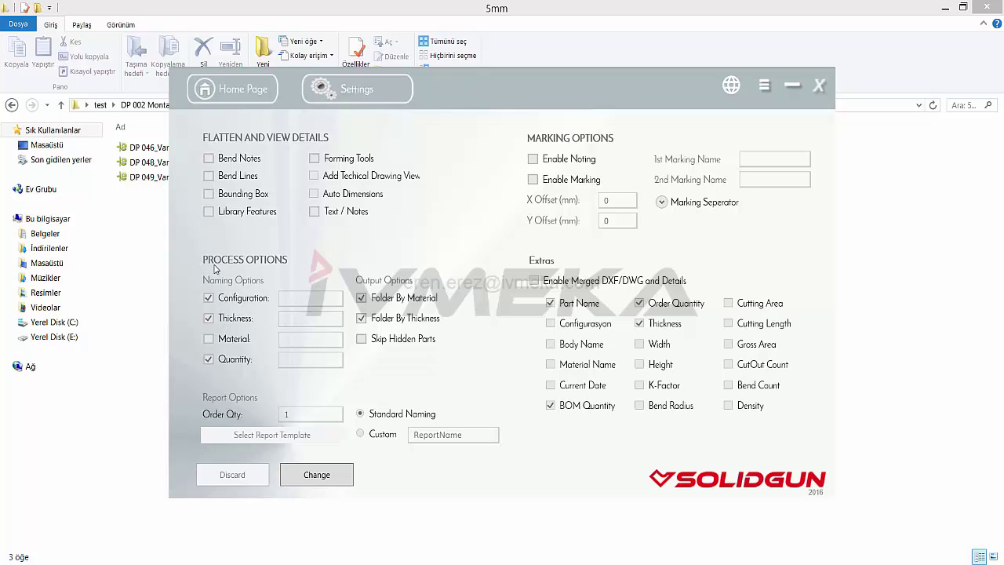
Rename the DP 046 drawing in the 5mm folder to DP 046.DWG, removing the configuration, thickness, material and quantity suffixes
{"action": "left_click", "coordinate": [146, 151]}
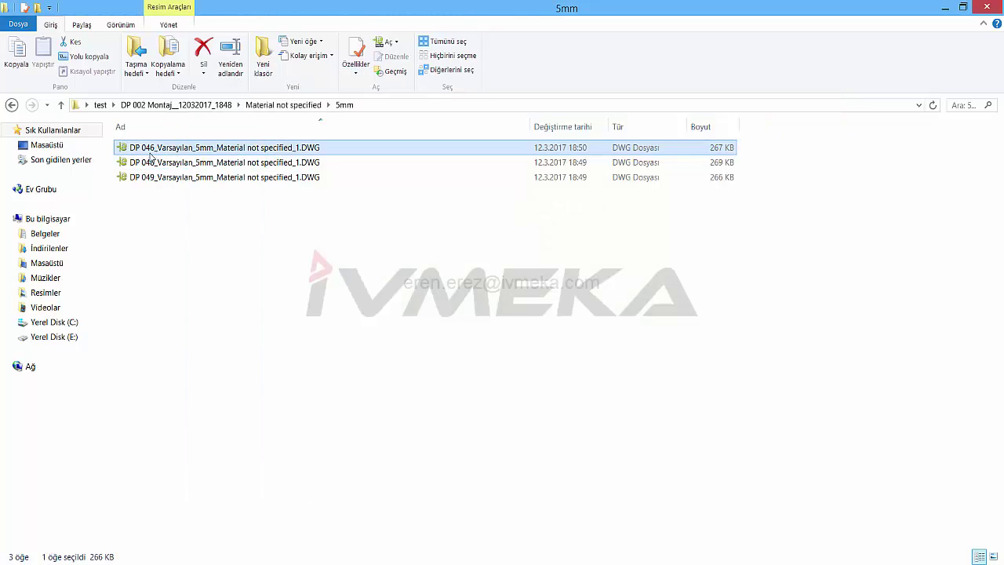
{"action": "left_click", "coordinate": [173, 154]}
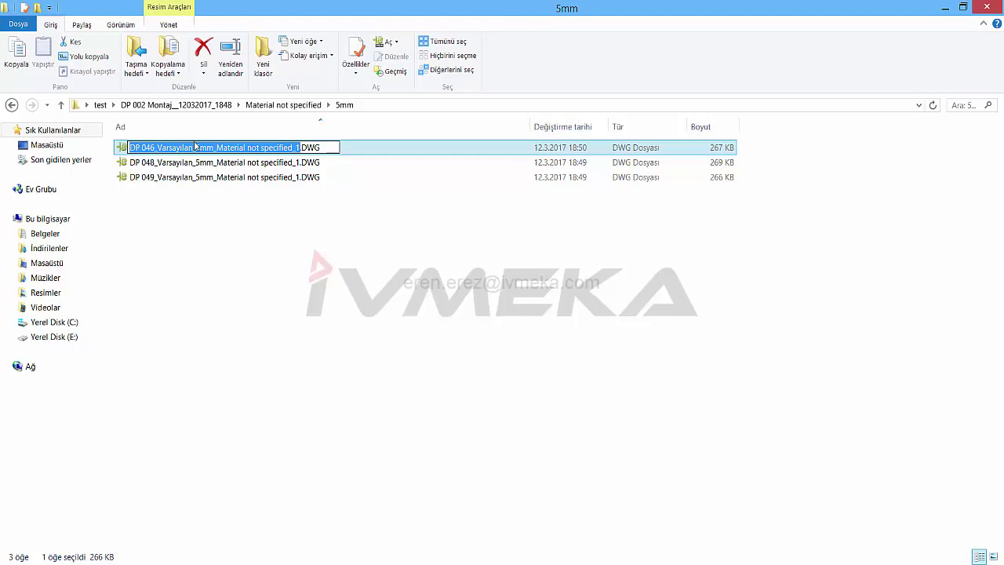
{"action": "left_click", "coordinate": [185, 147]}
{"action": "mouse_move", "coordinate": [155, 147]}
{"action": "left_mouse_down"}
{"action": "mouse_move", "coordinate": [297, 147]}
{"action": "mouse_move", "coordinate": [156, 153]}
{"action": "left_mouse_up"}
{"action": "left_click", "coordinate": [297, 148]}
{"action": "key", "text": "Delete"}
{"action": "left_click", "coordinate": [197, 238]}
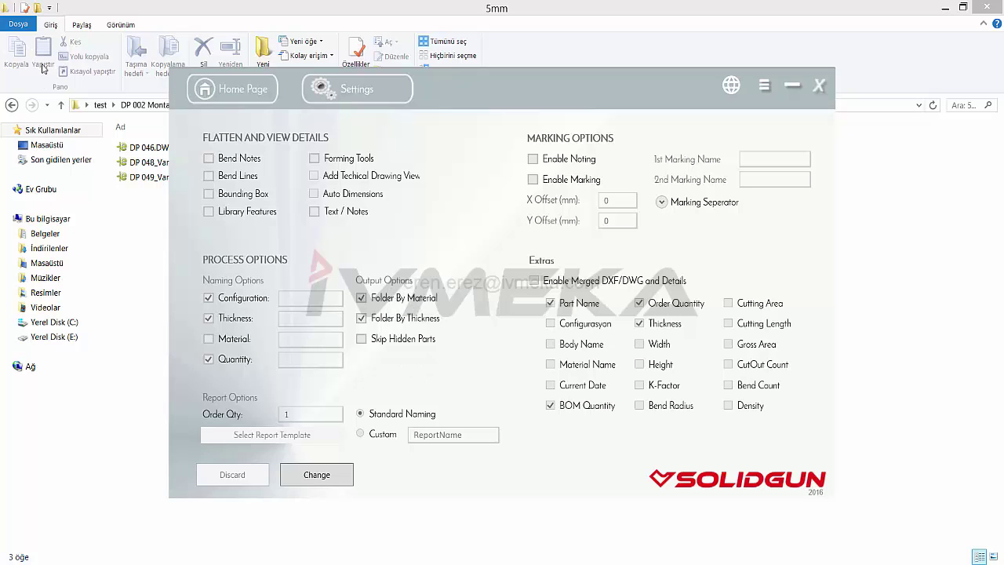
Compare the Folder By Material and Folder By Thickness options with the output folder's structure, and return to SolidGun's home page
{"action": "left_click", "coordinate": [14, 106]}
{"action": "left_click", "coordinate": [14, 107]}
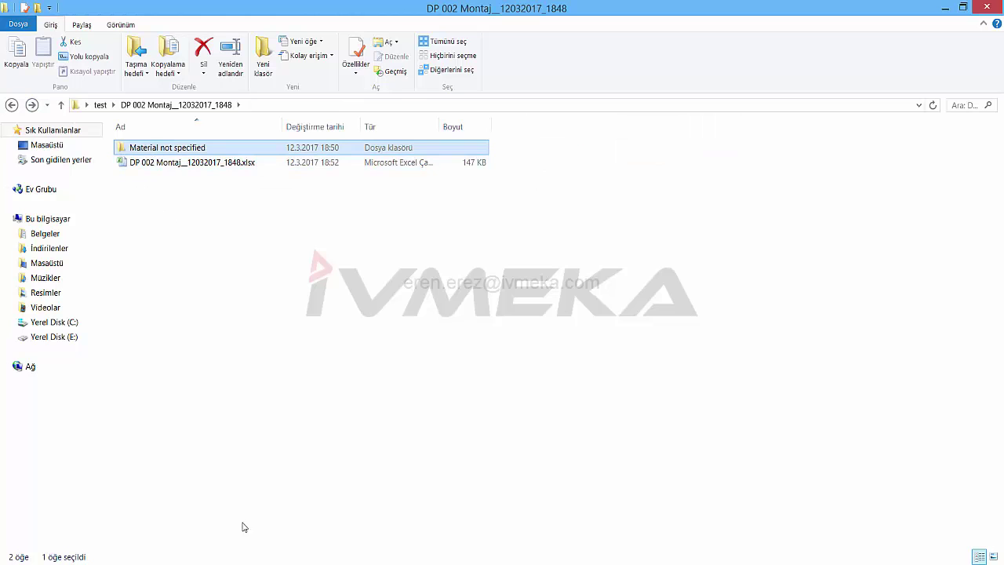
{"action": "key", "text": "alt+Tab"}
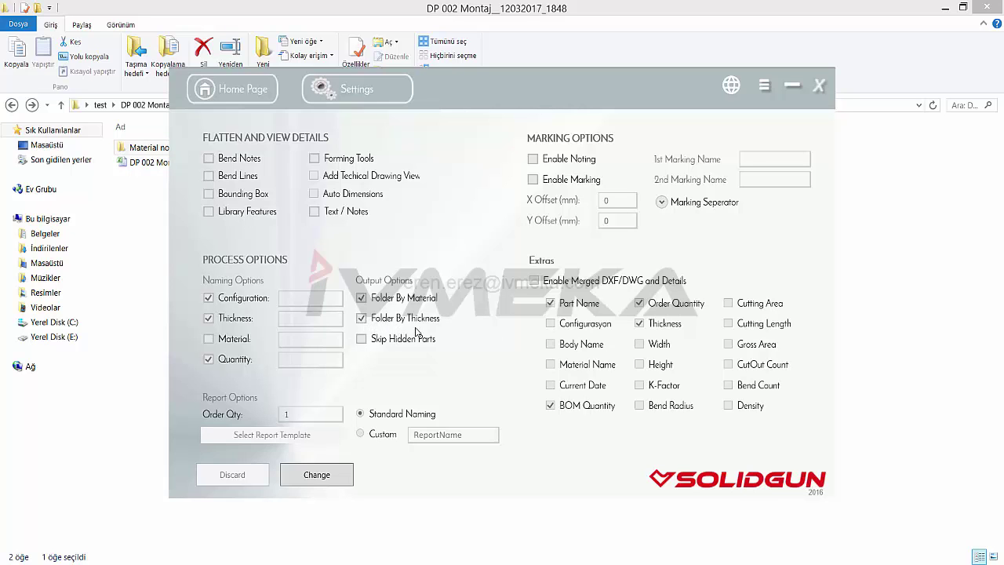
{"action": "double_click", "coordinate": [140, 148]}
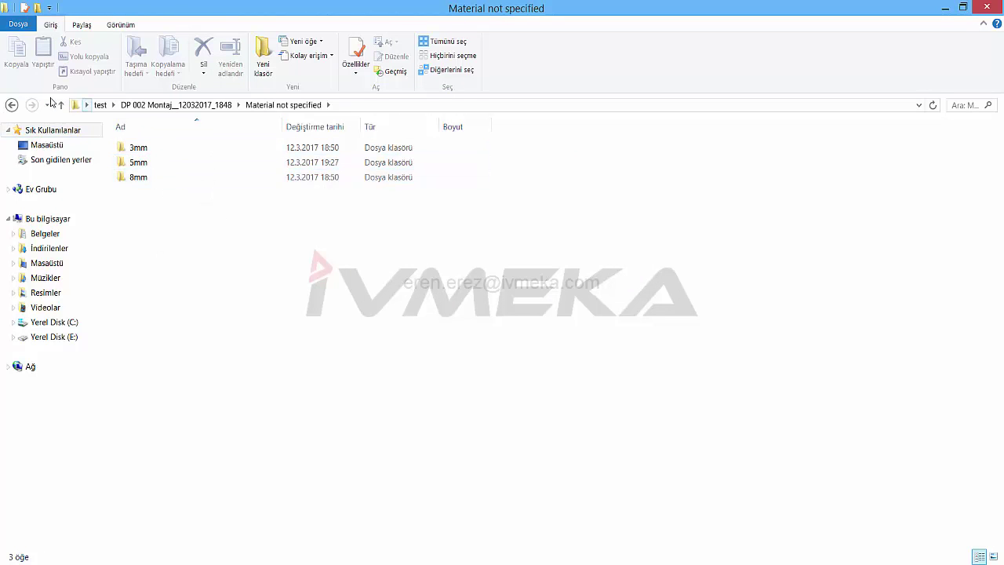
{"action": "left_click", "coordinate": [13, 107]}
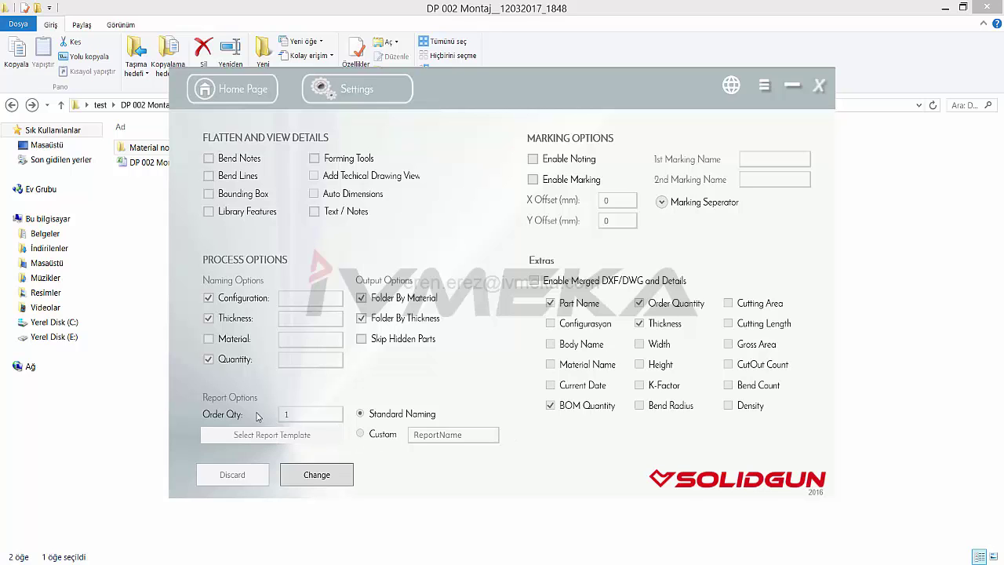
{"action": "left_click", "coordinate": [237, 92]}
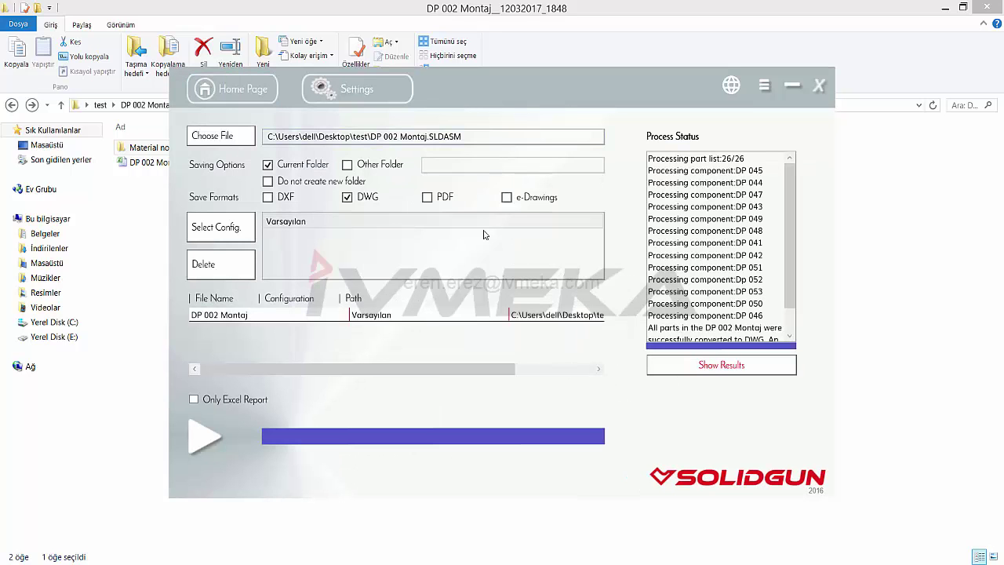
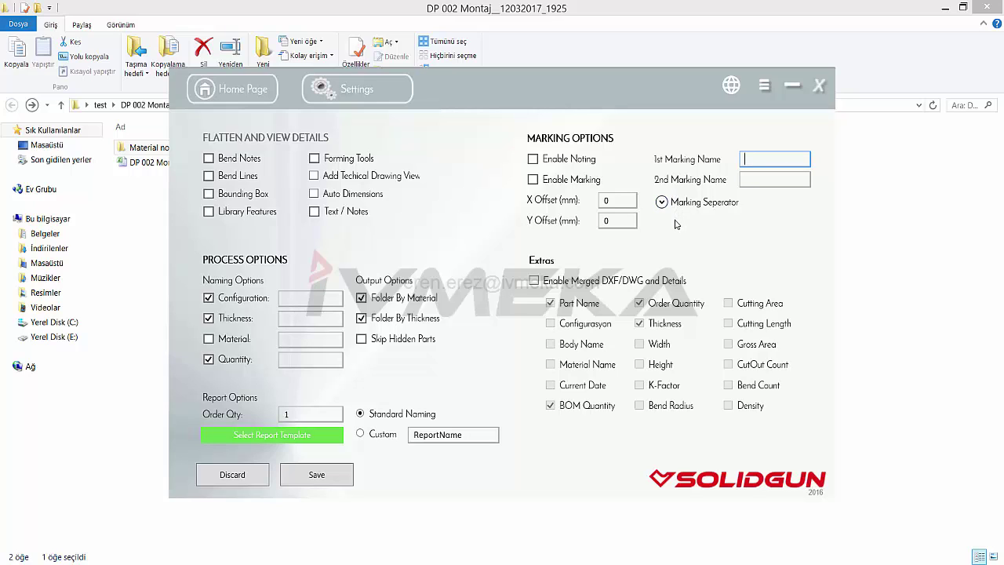
Expand the marking separator choices in the settings and select the backslash separator
{"action": "left_click", "coordinate": [661, 202]}
{"action": "left_click", "coordinate": [726, 222]}
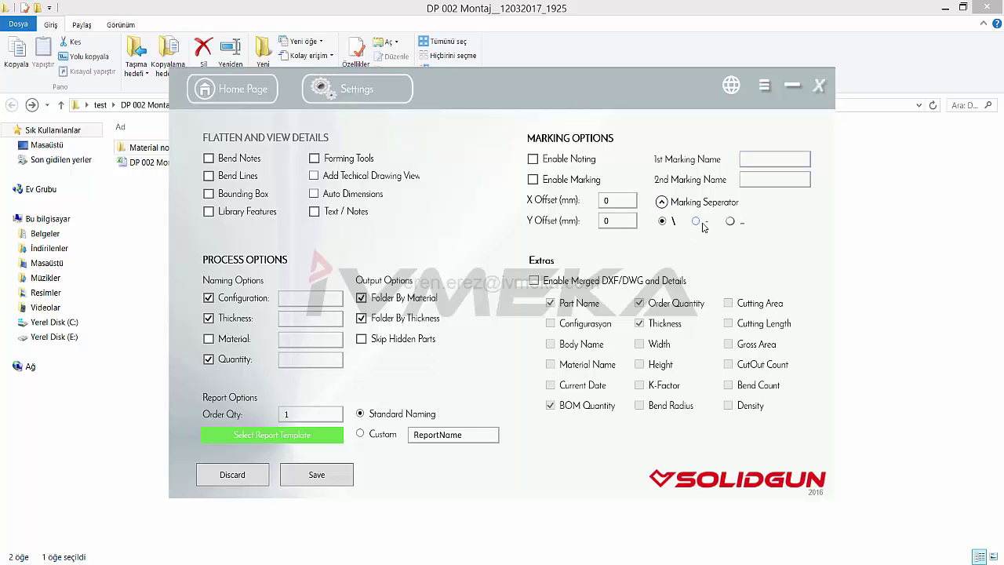
{"action": "left_click", "coordinate": [663, 223]}
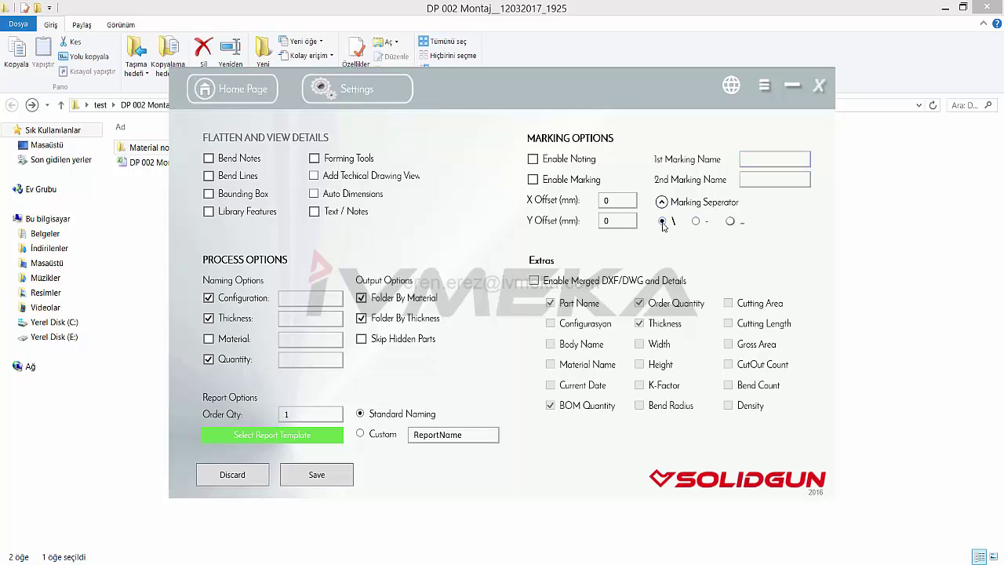
Enable merged DXF/DWG details, add Configurasyon, Body Name, Material Name and Current Date, and switch the merged output off again
{"action": "left_click", "coordinate": [534, 281]}
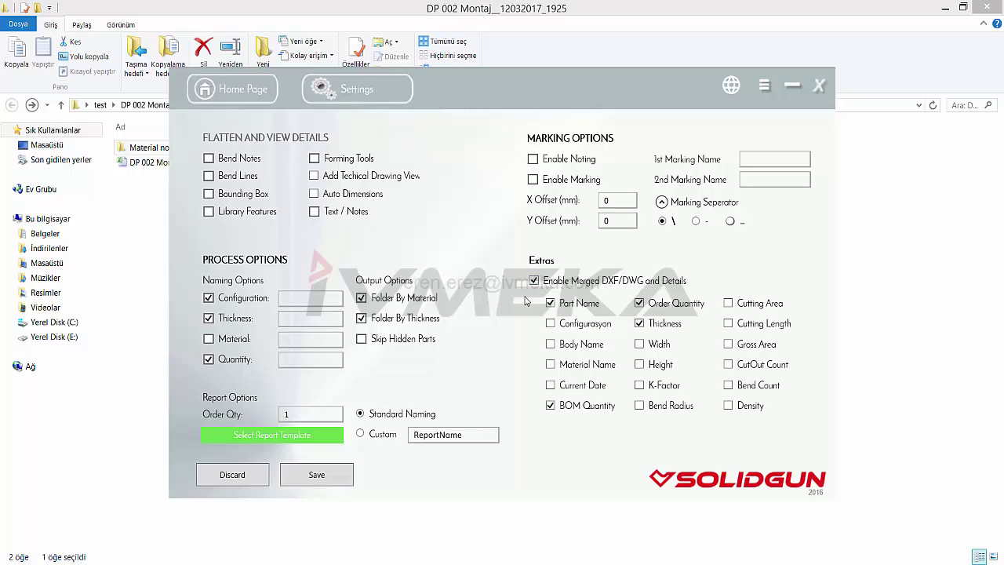
{"action": "left_click", "coordinate": [570, 323]}
{"action": "left_click", "coordinate": [570, 345]}
{"action": "left_click", "coordinate": [565, 367]}
{"action": "left_click", "coordinate": [574, 386]}
{"action": "left_click", "coordinate": [534, 282]}
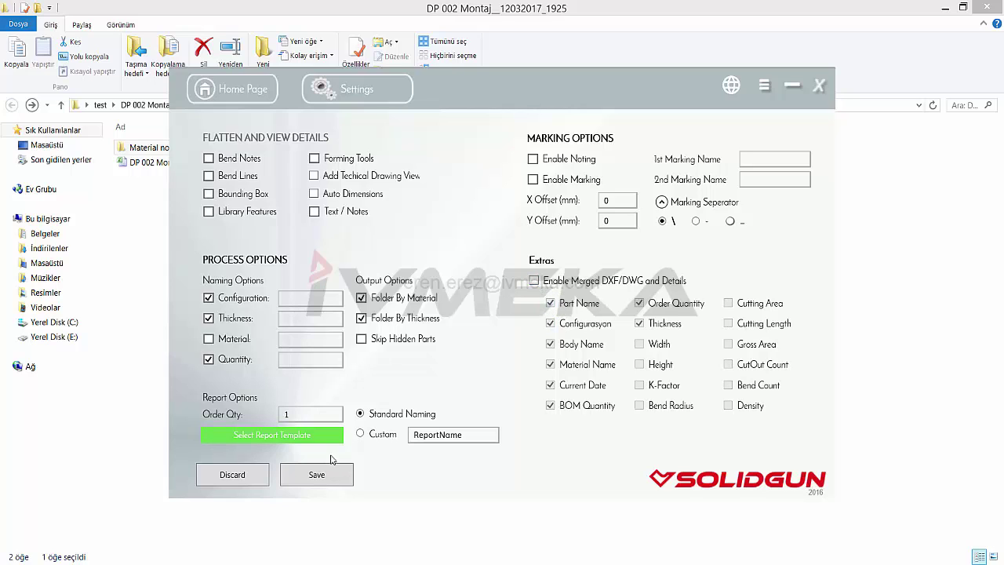
Open the DWGDXF_EN.xlsx report template in Excel from the report template selection and examine its placeholder fields
{"action": "left_click", "coordinate": [284, 436]}
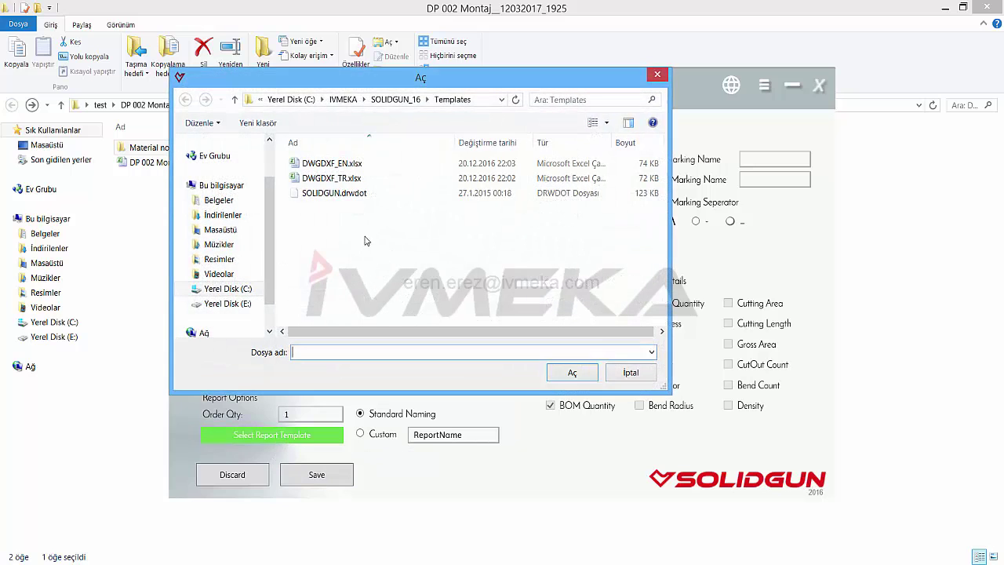
{"action": "left_click", "coordinate": [339, 164]}
{"action": "right_click", "coordinate": [338, 164]}
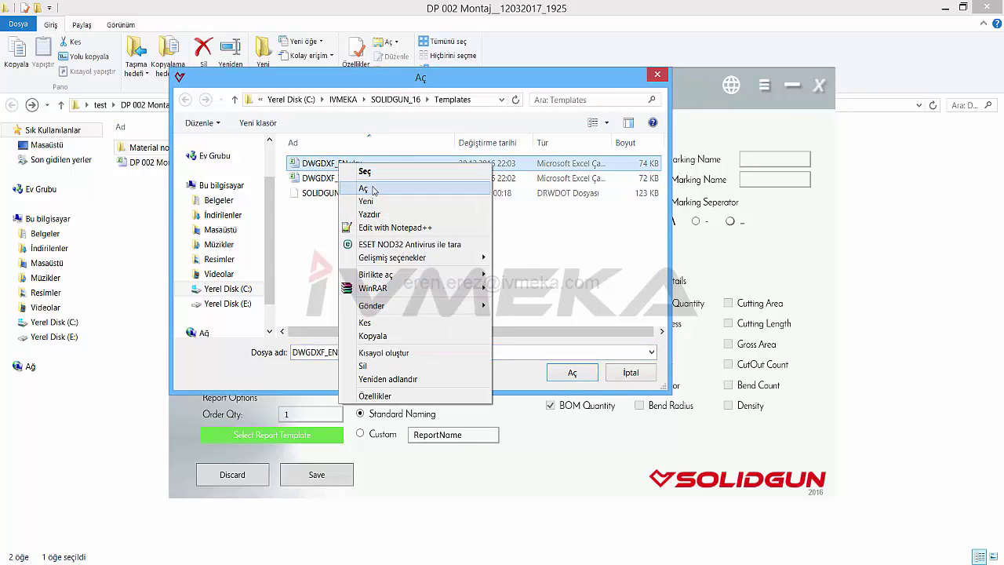
{"action": "left_click", "coordinate": [372, 189]}
{"action": "left_click", "coordinate": [345, 319]}
{"action": "left_click_drag", "start_coordinate": [51, 267], "coordinate": [329, 266]}
{"action": "left_click", "coordinate": [364, 361]}
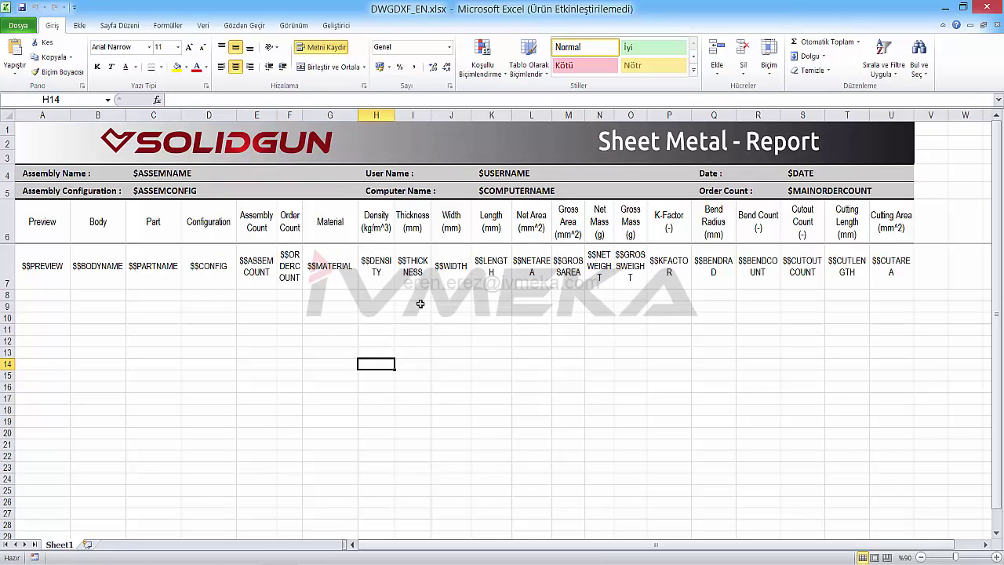
Close the DWGDXF_EN.xlsx template in Excel and cancel the report template selection in SolidGun
{"action": "left_click", "coordinate": [532, 328]}
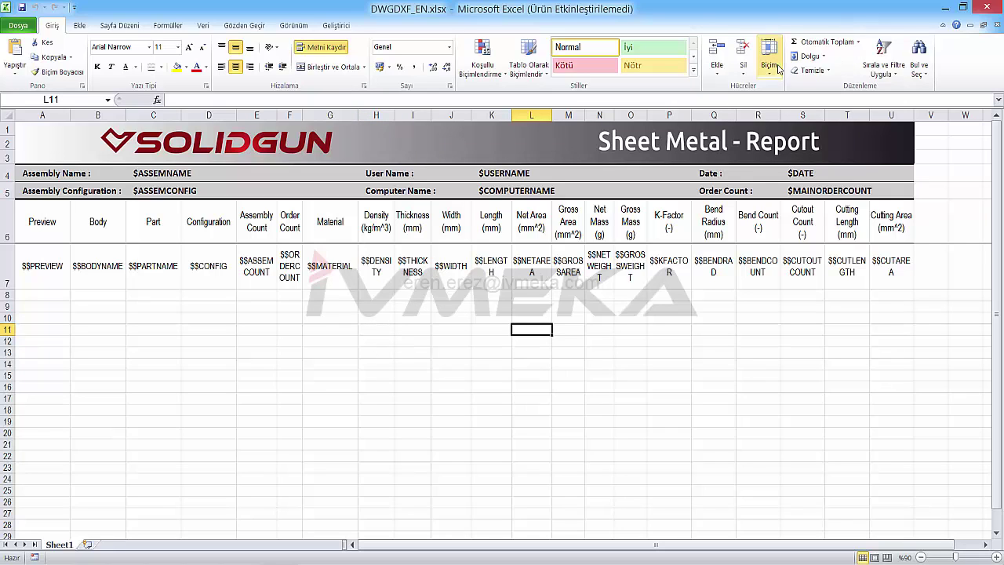
{"action": "left_click", "coordinate": [982, 8]}
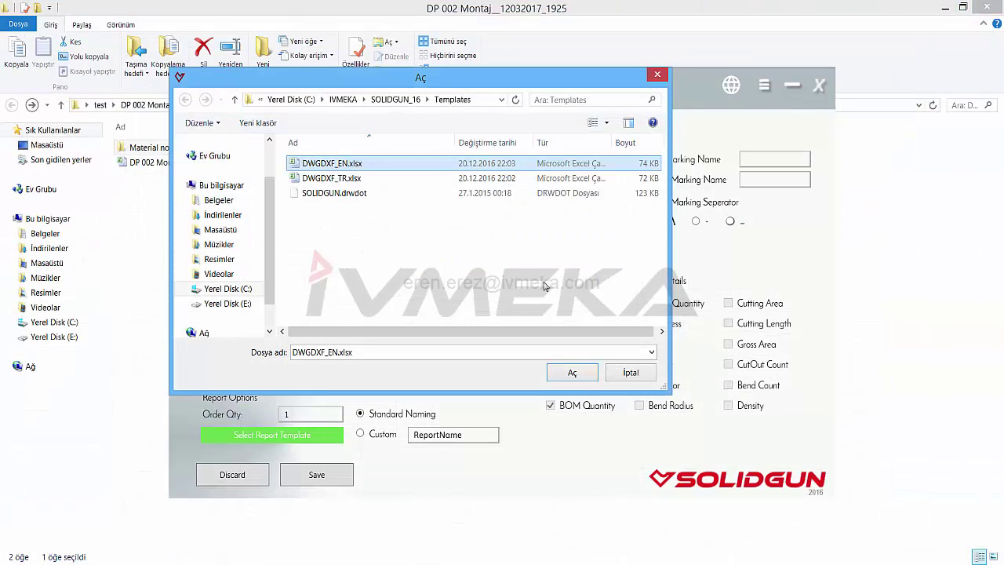
{"action": "left_click", "coordinate": [619, 374]}
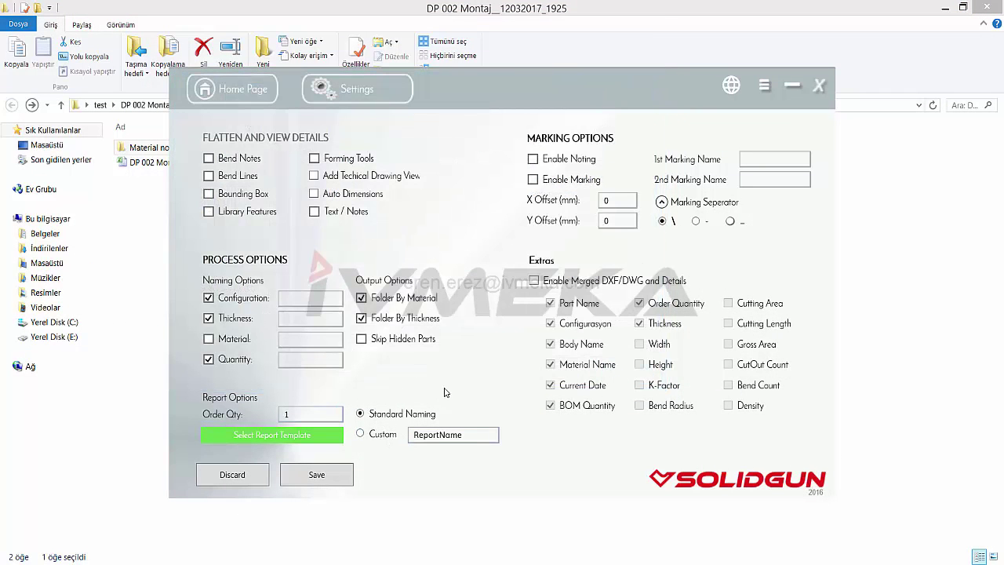
Discard the pending settings changes and return to SolidGun's home page
{"action": "left_click", "coordinate": [240, 97]}
{"action": "left_click", "coordinate": [613, 332]}
{"action": "left_click", "coordinate": [248, 486]}
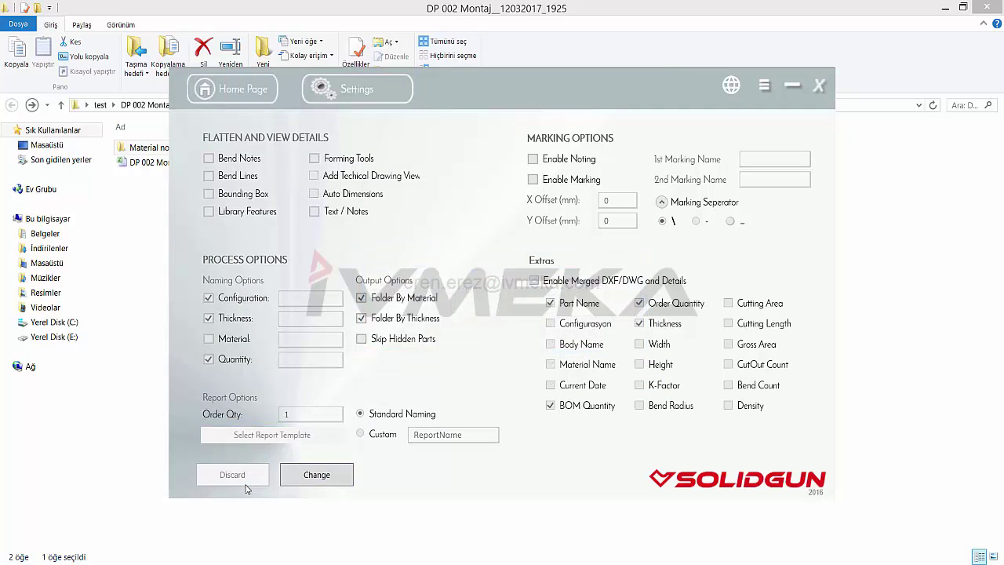
{"action": "left_click", "coordinate": [238, 92]}
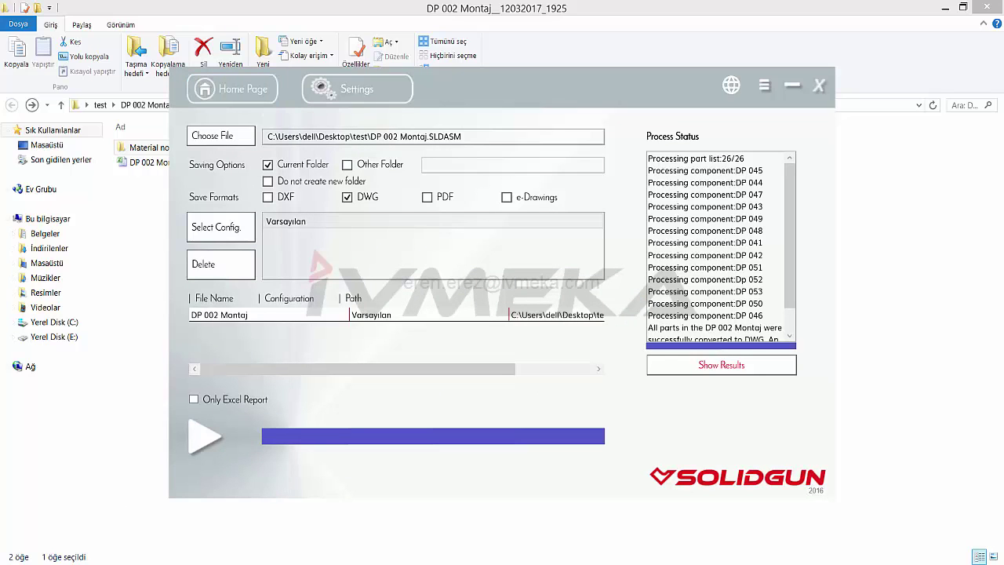
Switch to the web browser, search the SOLIDWORKS website for "solidgun" and open the IVMEKA product result
{"action": "mouse_move", "coordinate": [225, 561]}
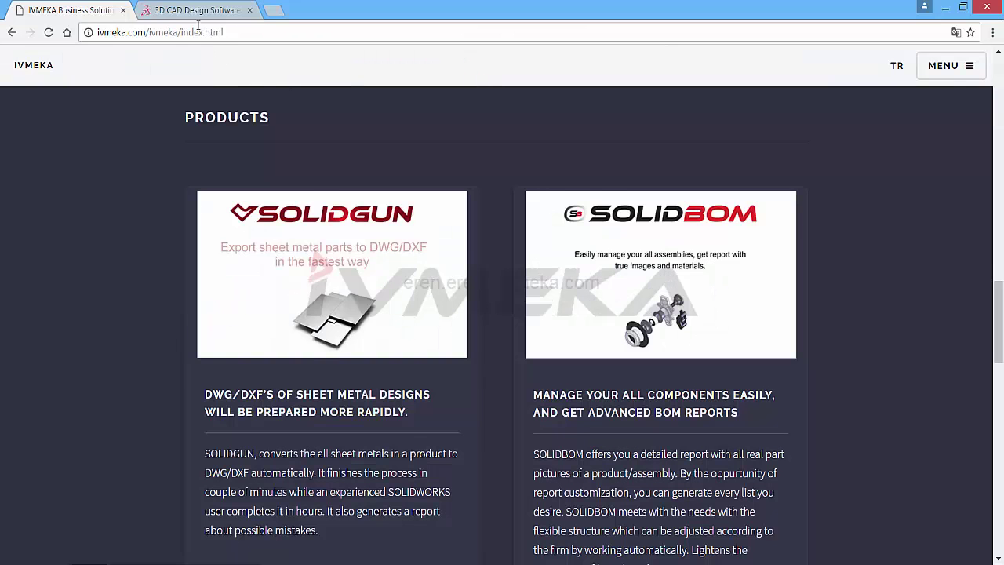
{"action": "left_click", "coordinate": [188, 9]}
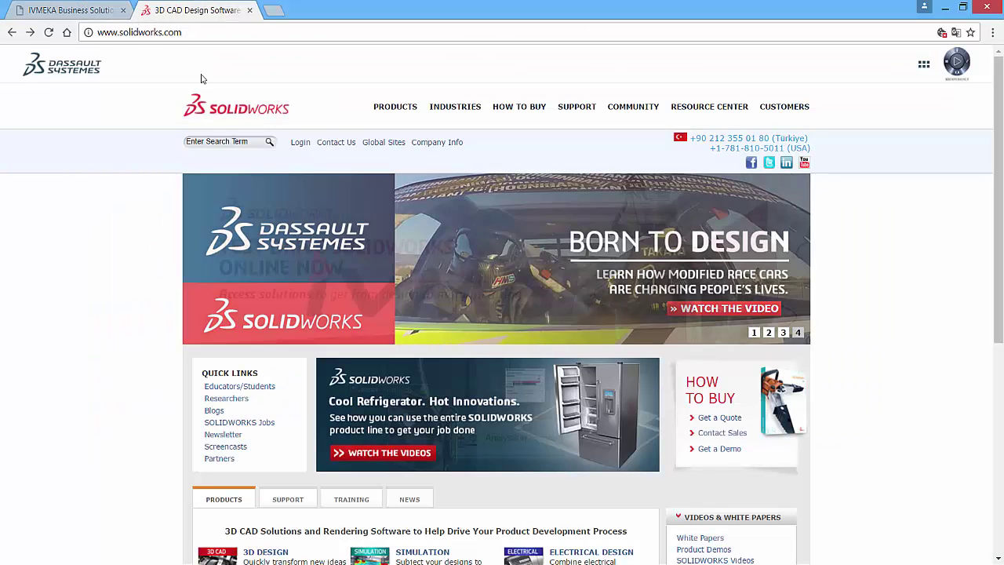
{"action": "left_click", "coordinate": [235, 141]}
{"action": "type", "text": "solidgun"}
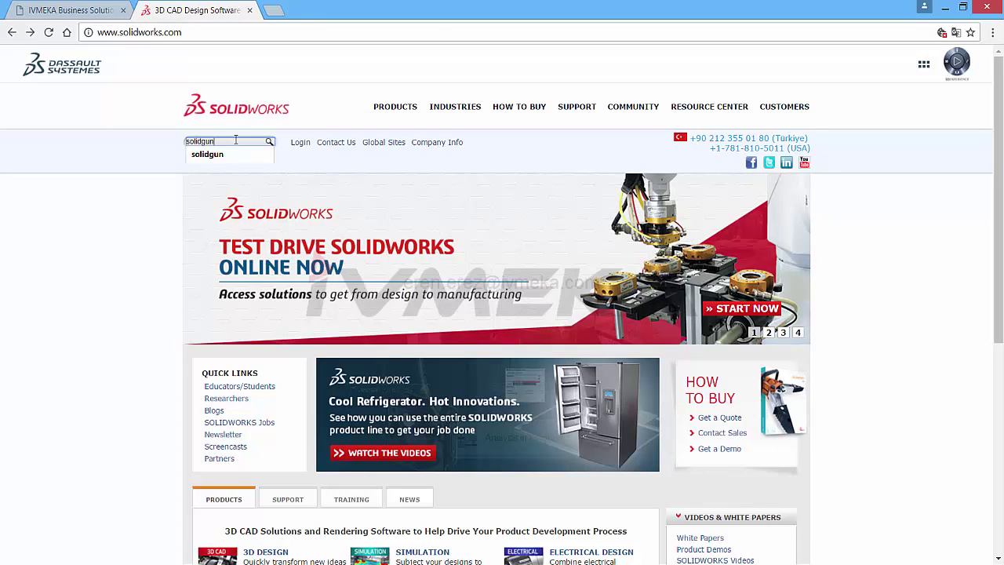
{"action": "key", "text": "Return"}
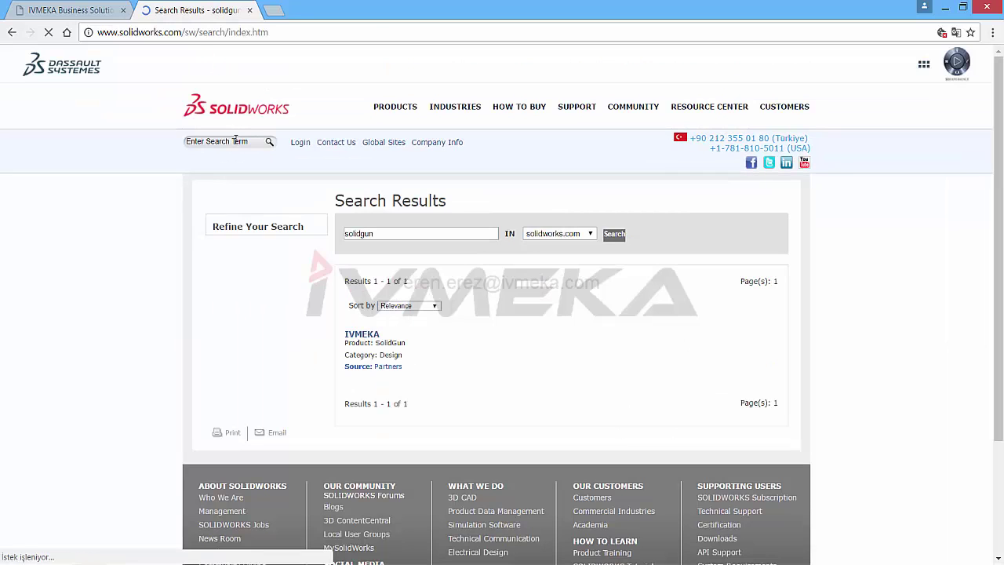
{"action": "left_click", "coordinate": [365, 337]}
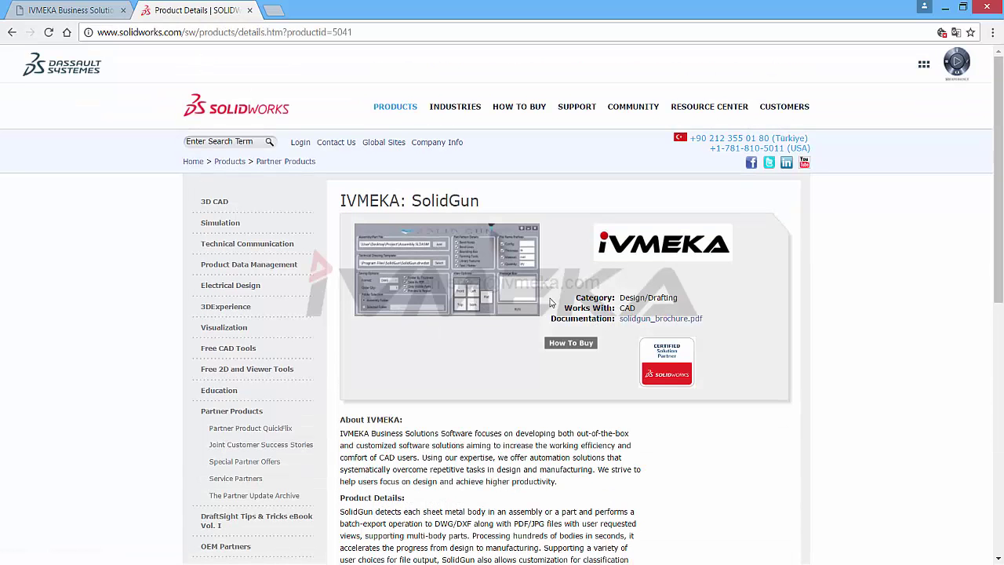
Show the How To Buy contact details on the SolidGun product page and review its product details, features and benefits
{"action": "left_click", "coordinate": [561, 346]}
{"action": "scroll", "coordinate": [560, 346], "scroll_direction": "down", "scroll_amount": 2}
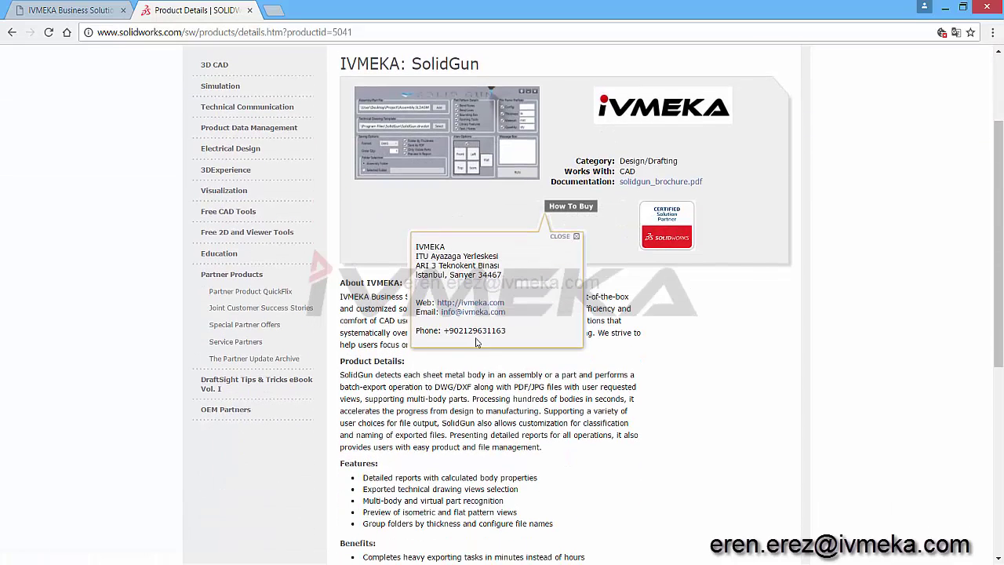
{"action": "scroll", "coordinate": [486, 404], "scroll_direction": "down", "scroll_amount": 2}
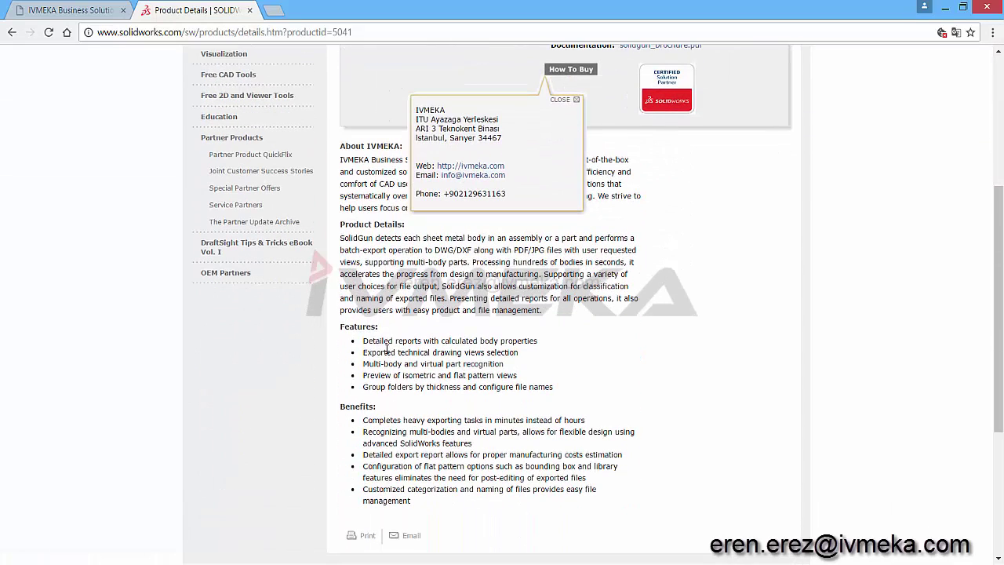